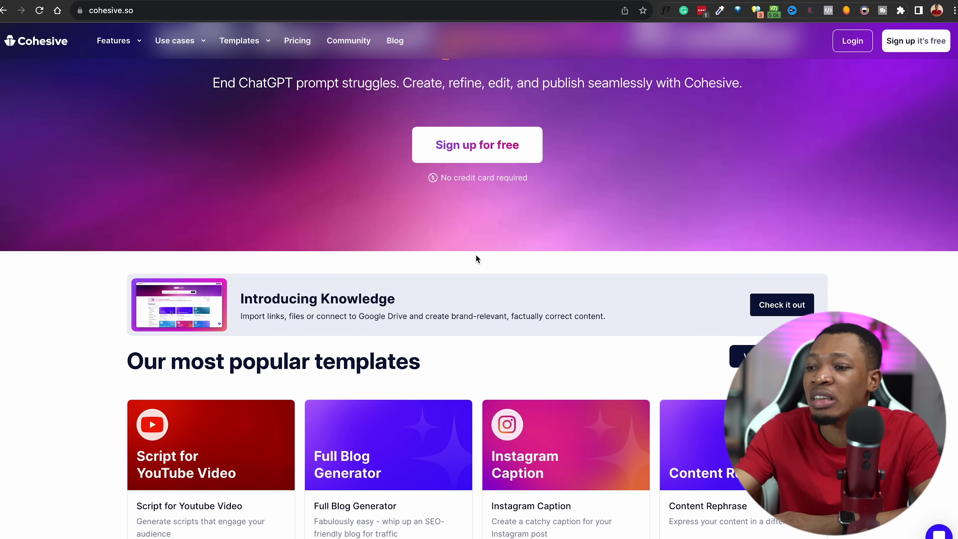
Step: Review the popular templates on the home page and compare the Basic, Creator and Agency plans on the pricing page
scroll(476, 258, "down", 6)
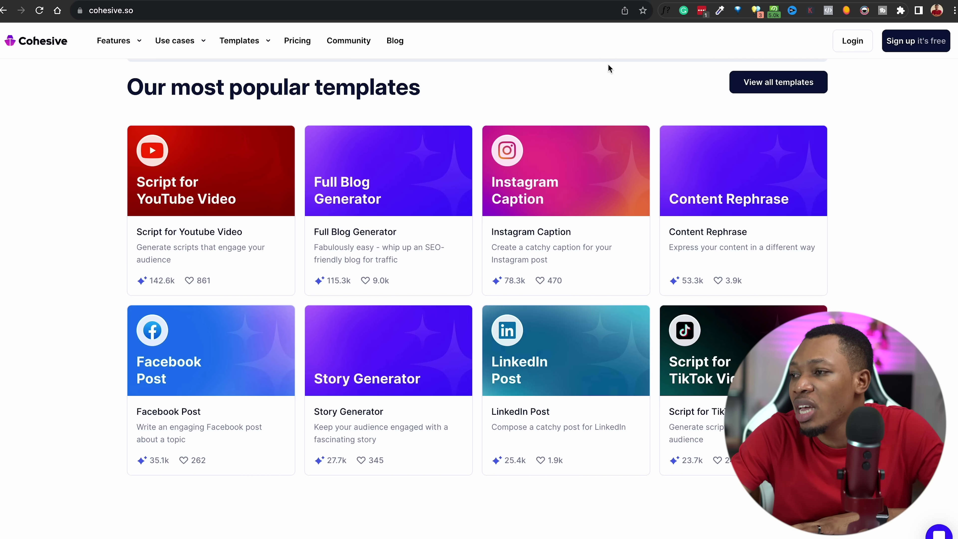
left_click(301, 43)
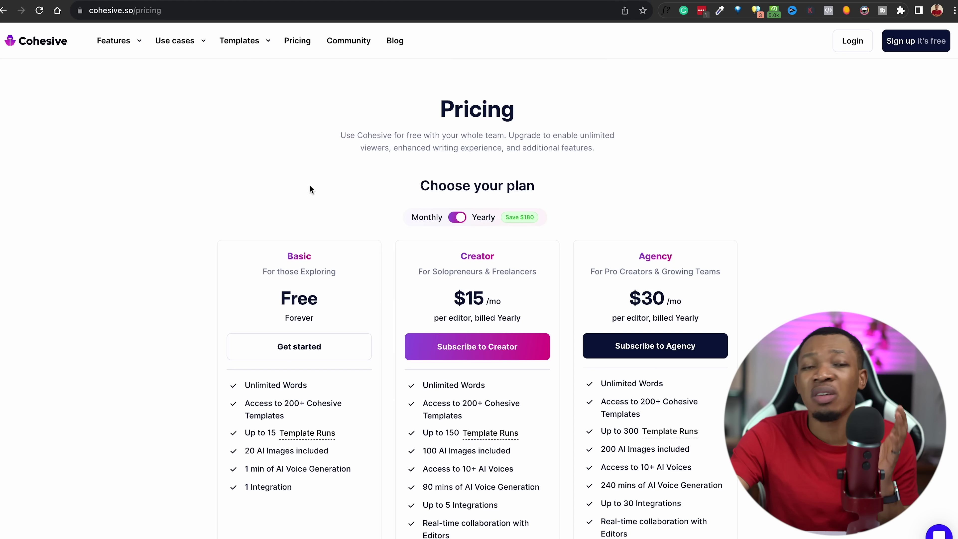
scroll(310, 188, "down", 2)
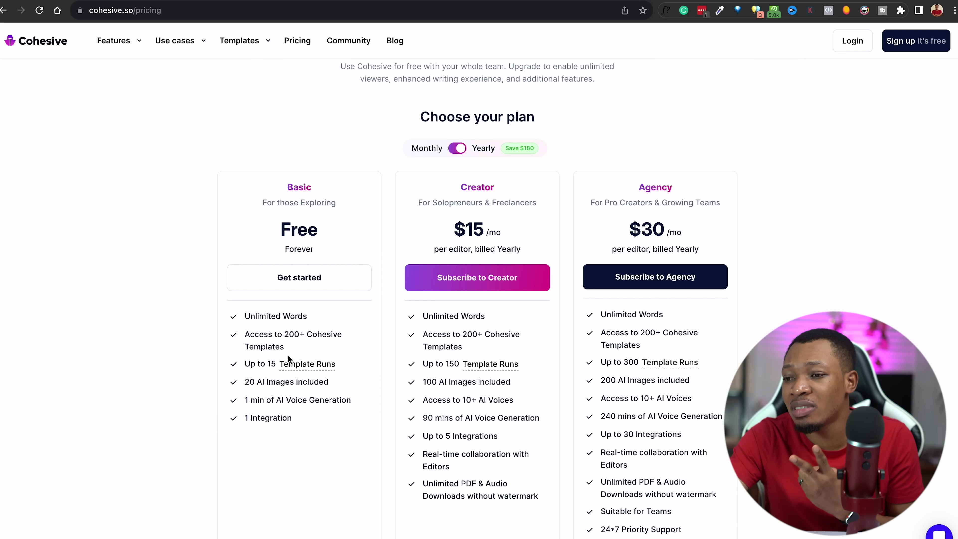
mouse_move(310, 372)
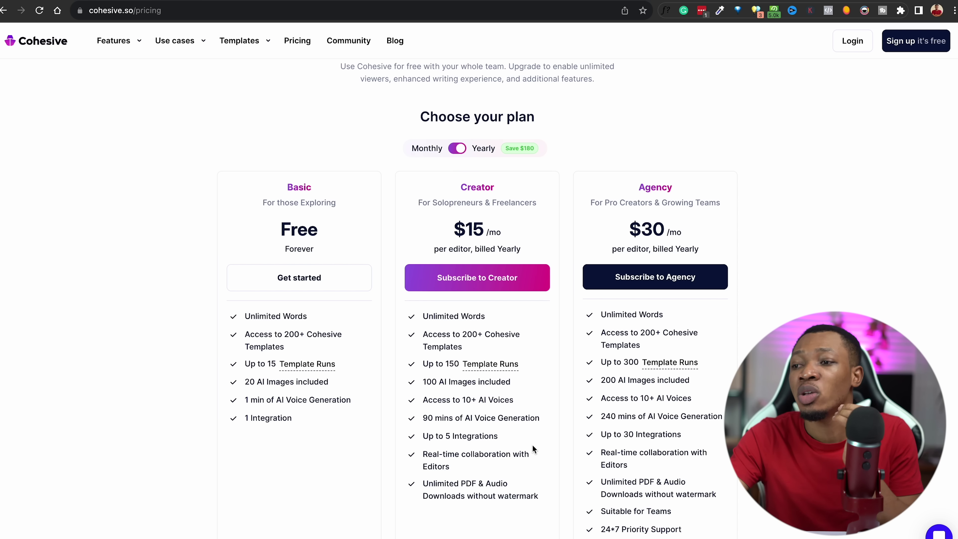
scroll(532, 445, "up", 2)
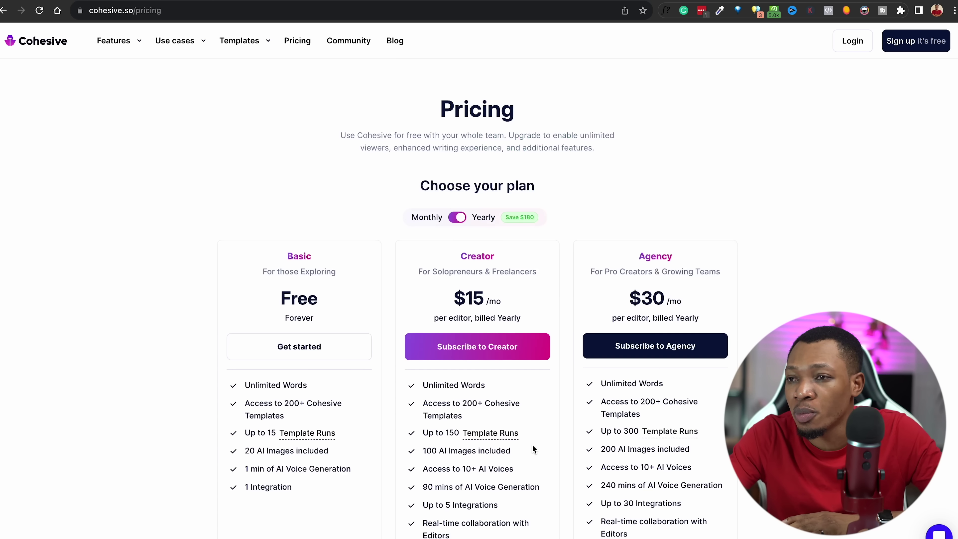
Step: Log in to Cohesive and open the Script for TikTok Video template
left_click(859, 45)
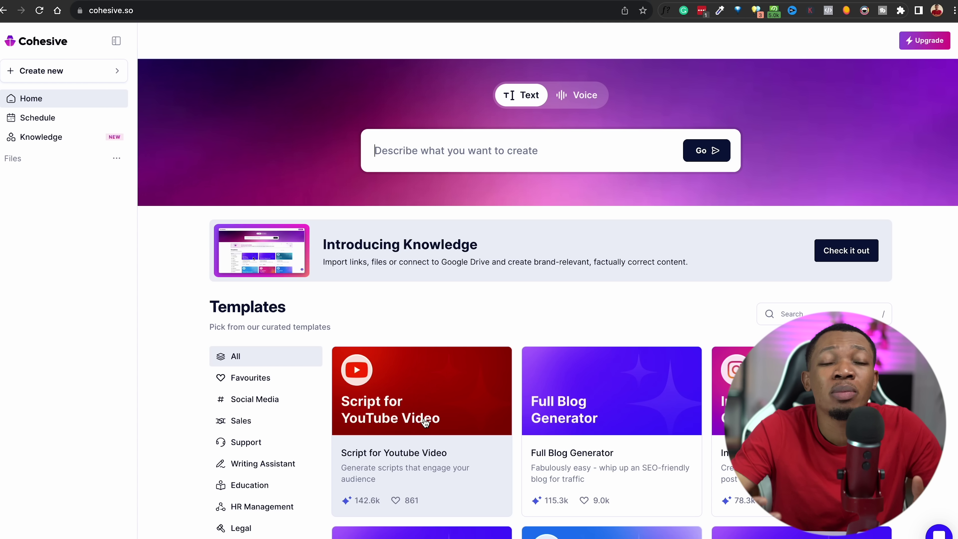
scroll(553, 390, "down", 10)
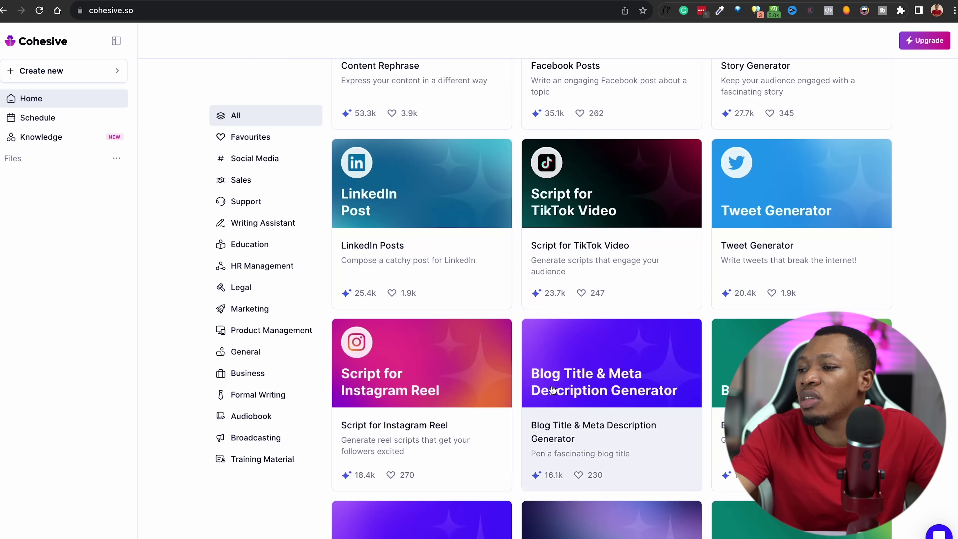
left_click(607, 207)
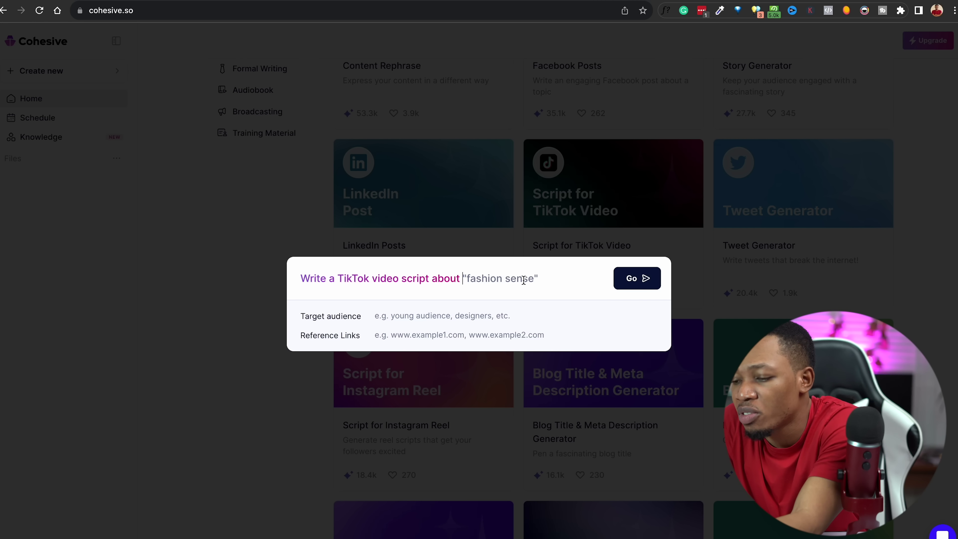
Step: Enter "series of life quotes that people must do to make money" as the TikTok video script topic
left_click(523, 280)
type("series")
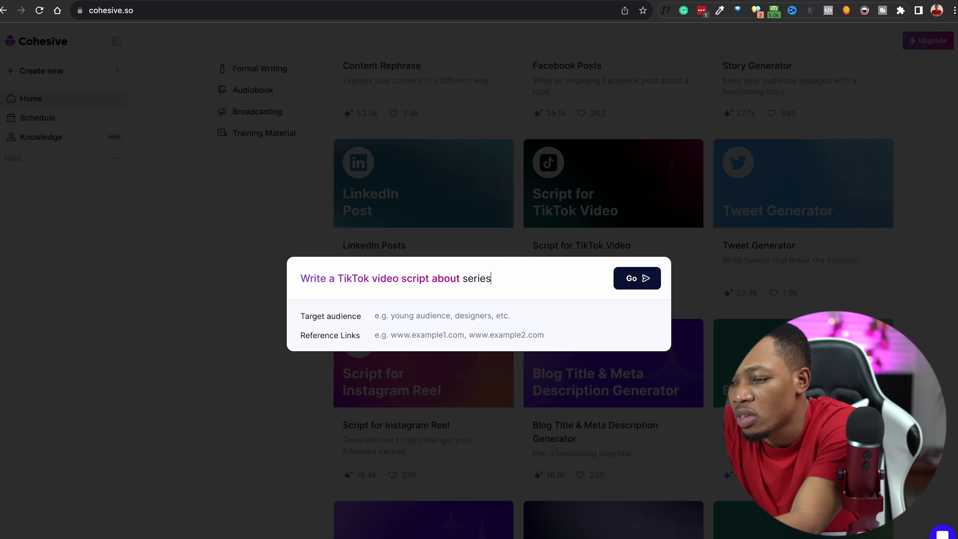
type(" of life quo")
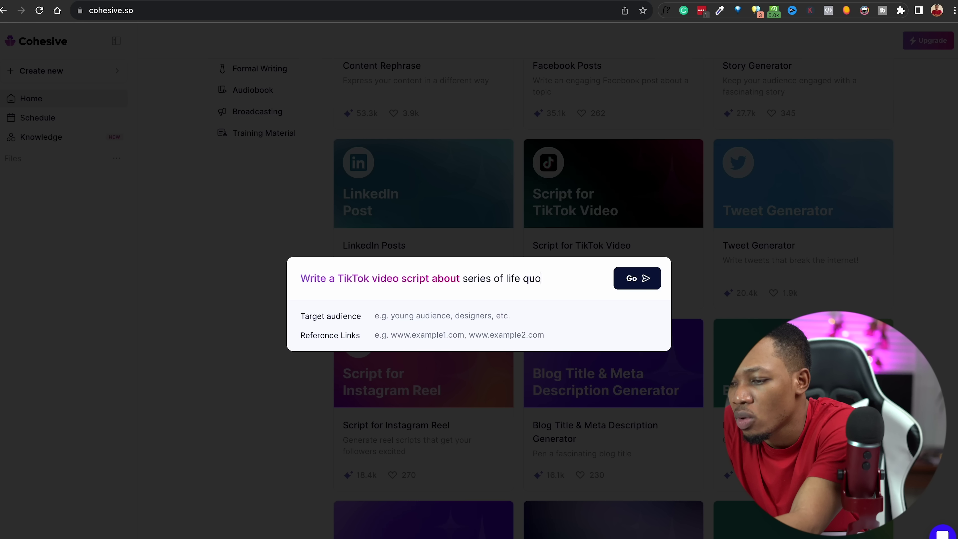
type("tes thart")
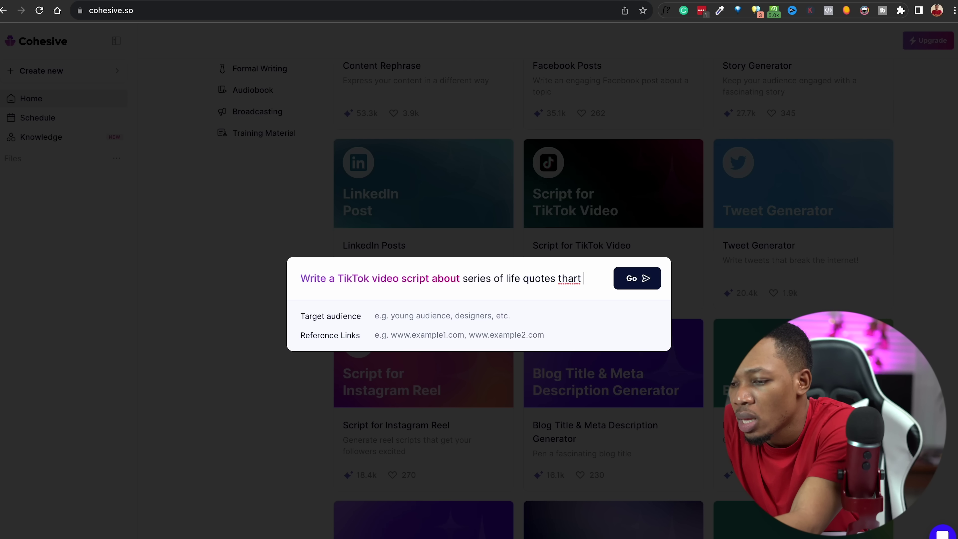
key("BackSpace")
key("BackSpace")
key("BackSpace")
type("t people")
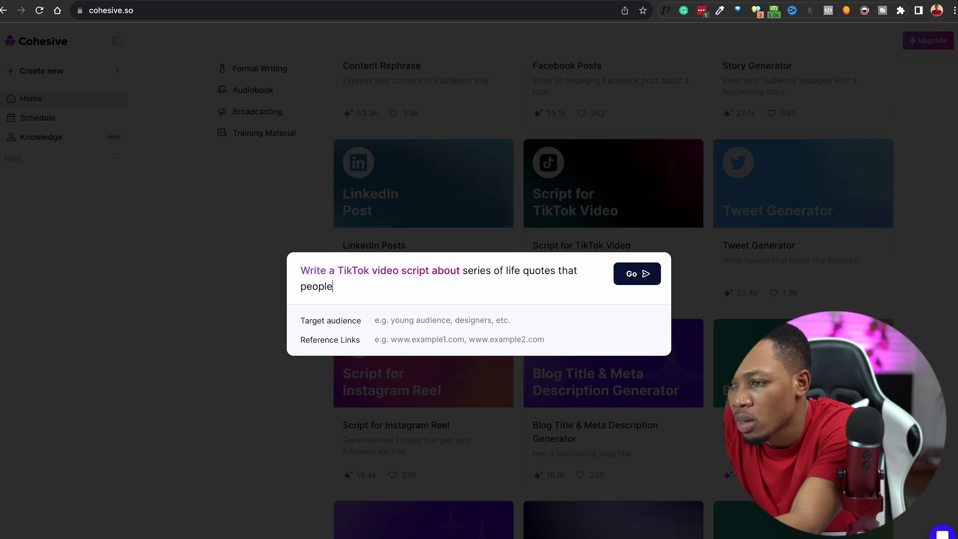
type(" must do t")
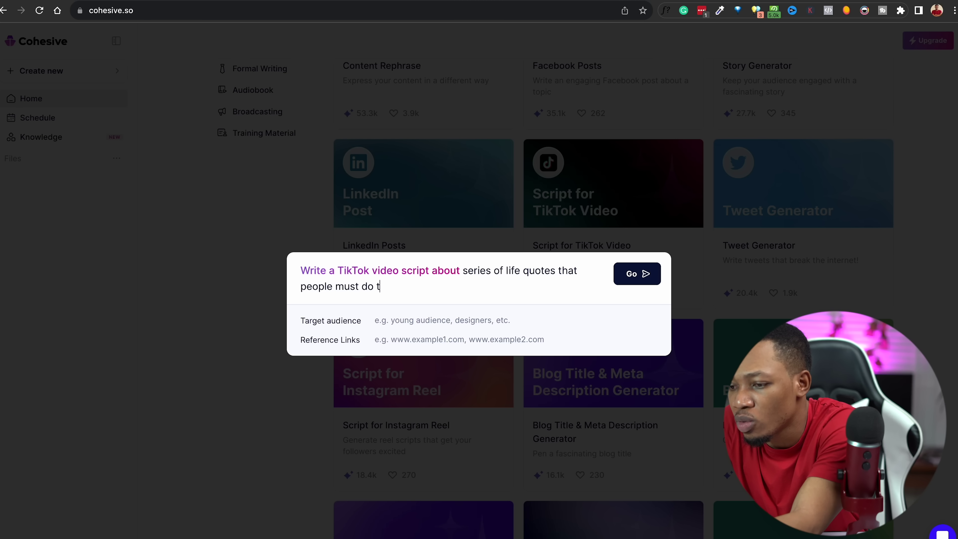
type("o make money")
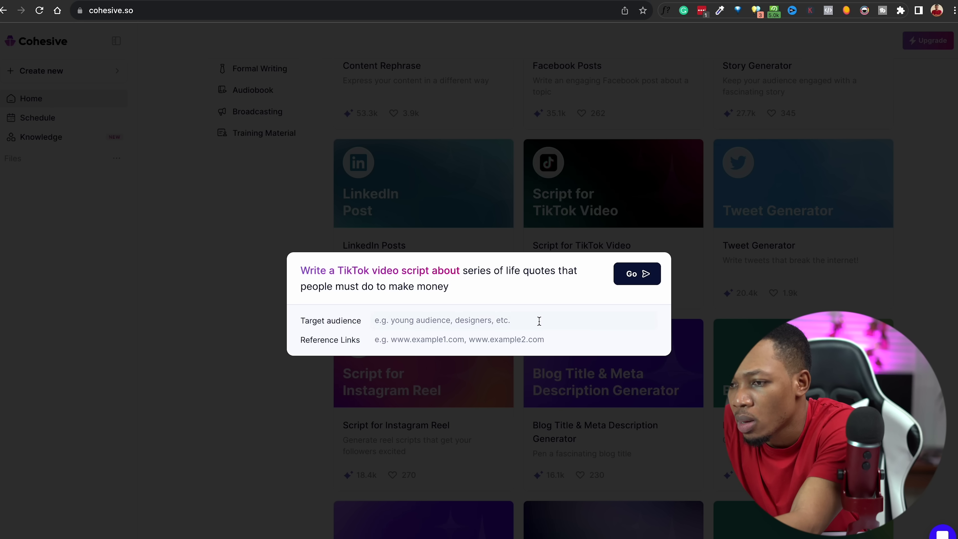
Step: Set the target audience to "young audience, business owners" and generate the script
left_click(536, 321)
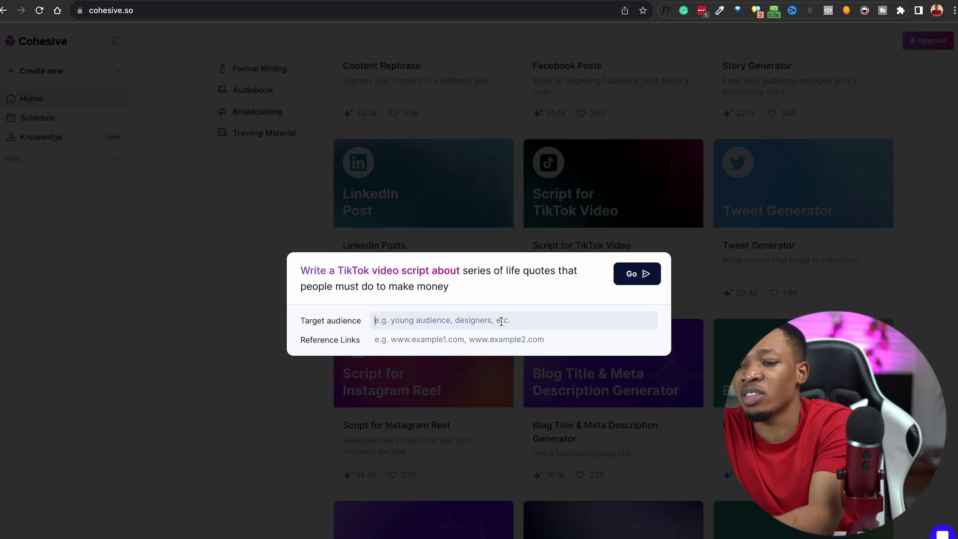
type("young a")
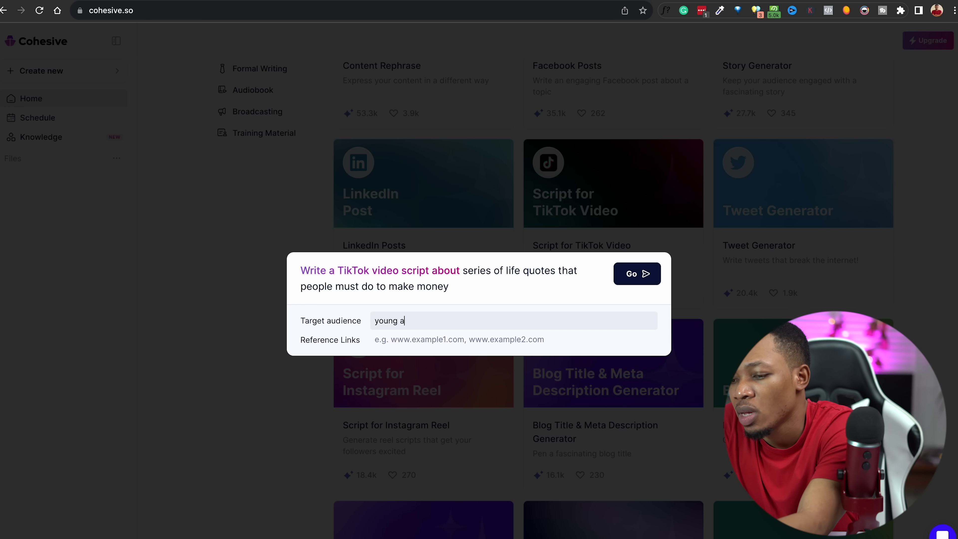
type("udience, bu")
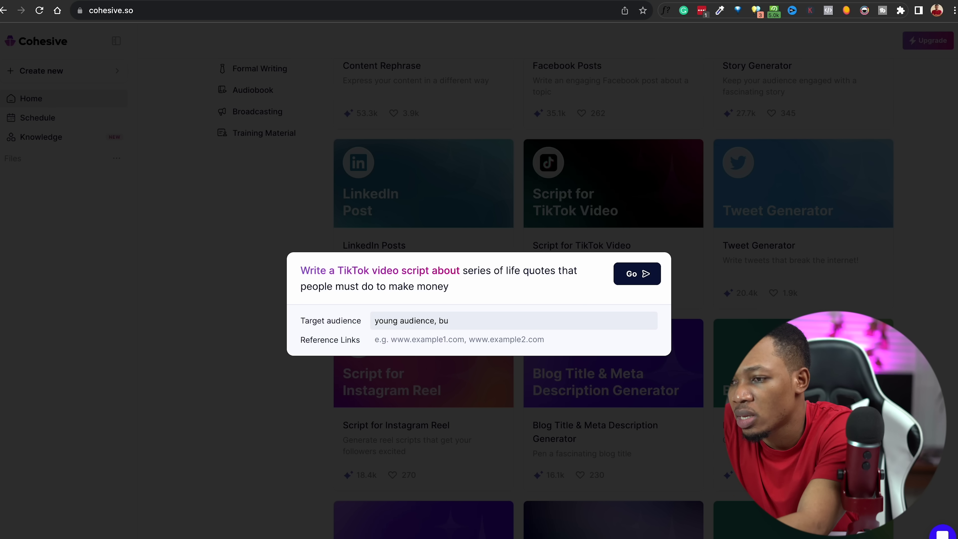
type("siness owners")
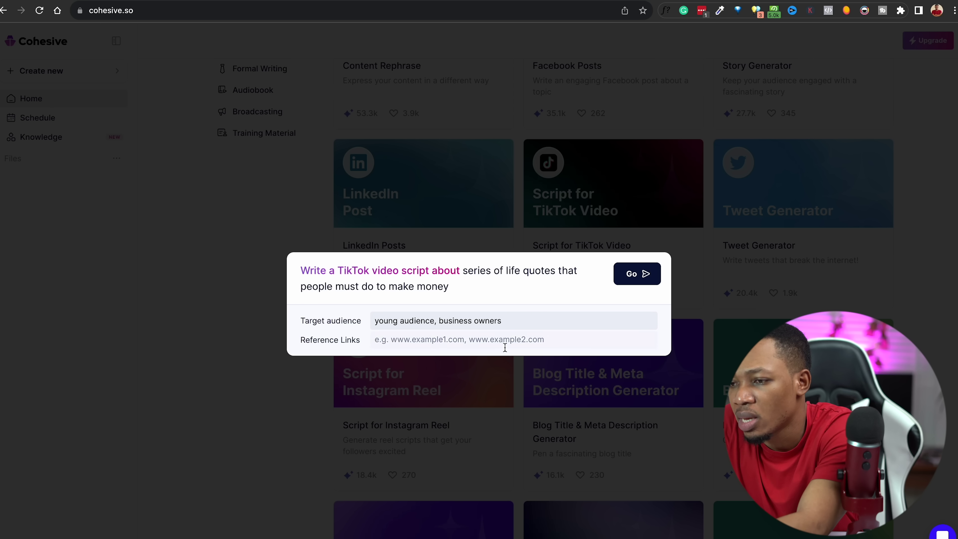
left_click(634, 275)
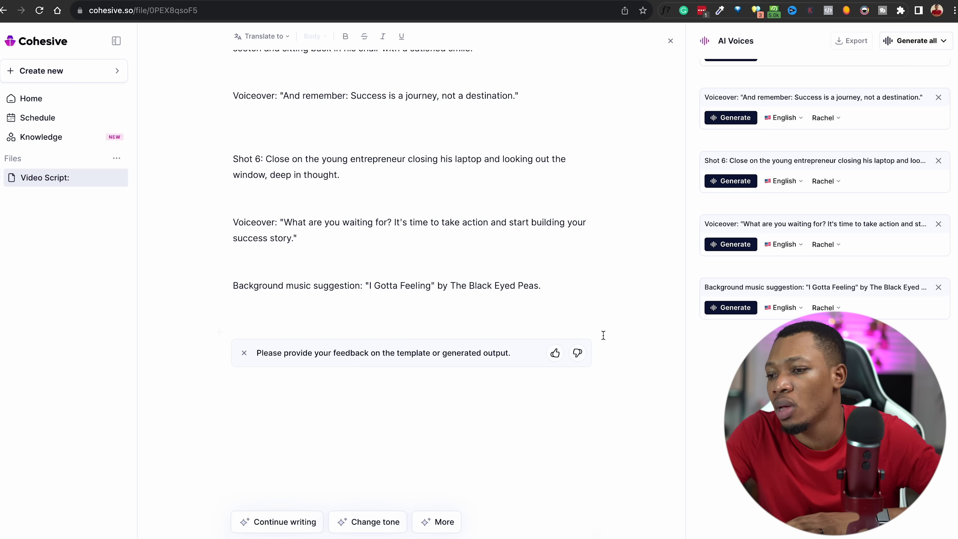
Step: Generate the English voiceover with the Rachel voice for the coffee shop laptop shot and play it back
scroll(468, 336, "up", 2)
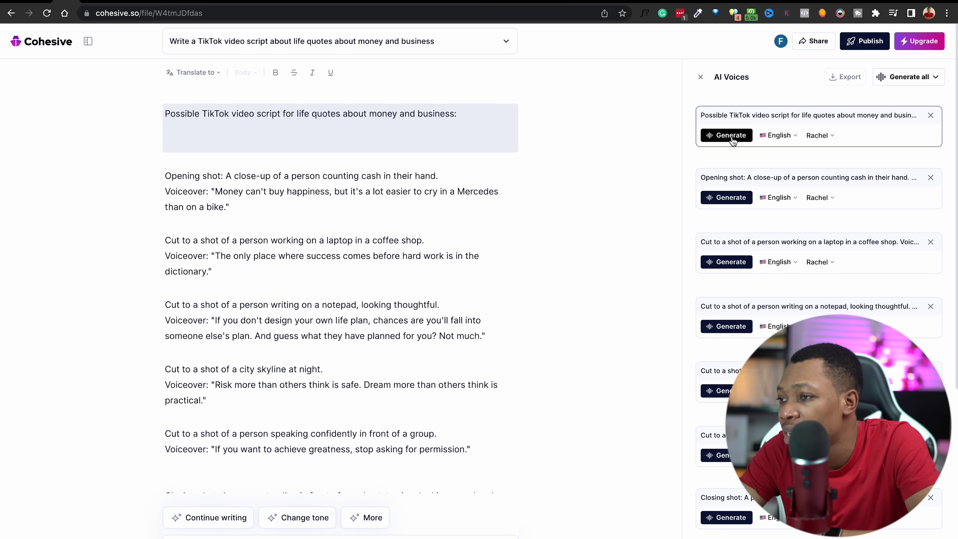
scroll(727, 223, "down", 2)
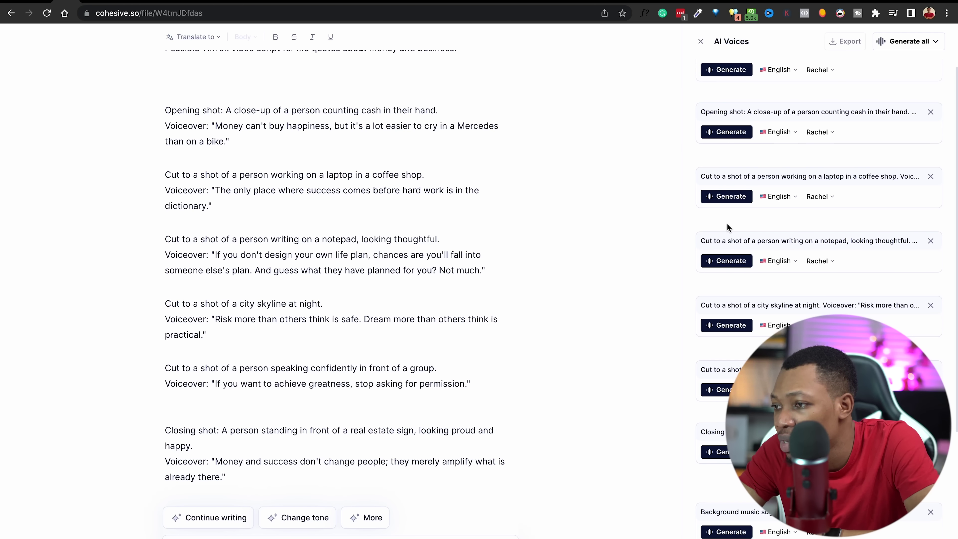
left_click(737, 198)
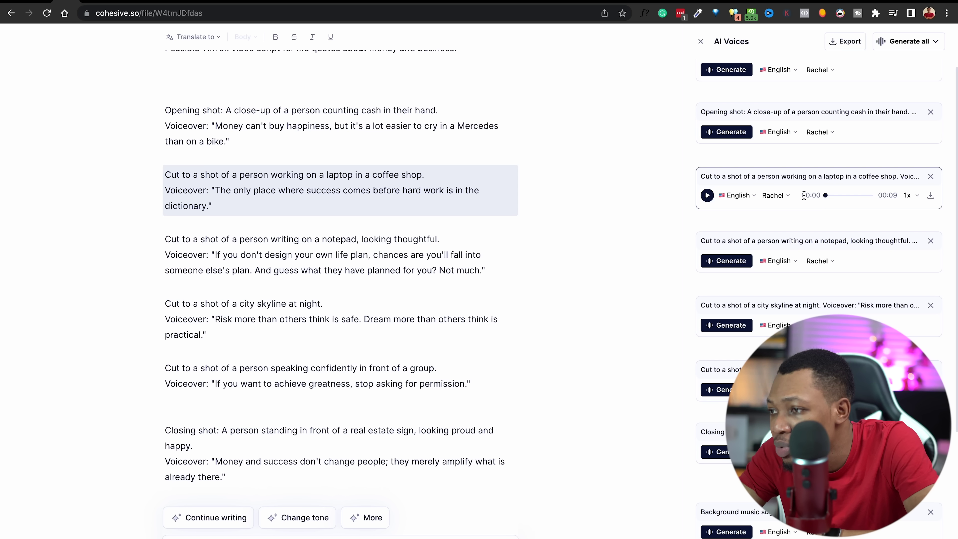
left_click(707, 196)
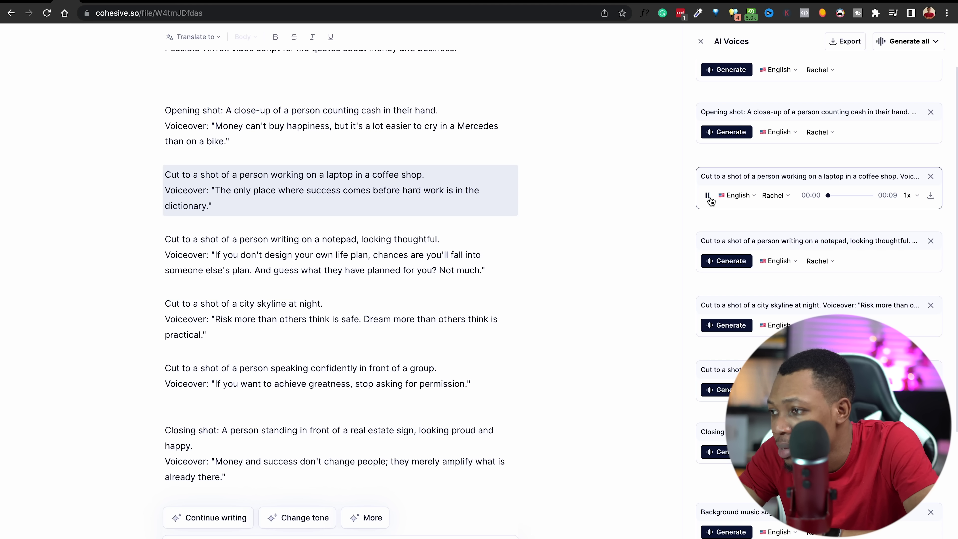
key("XF86AudioRaiseVolume")
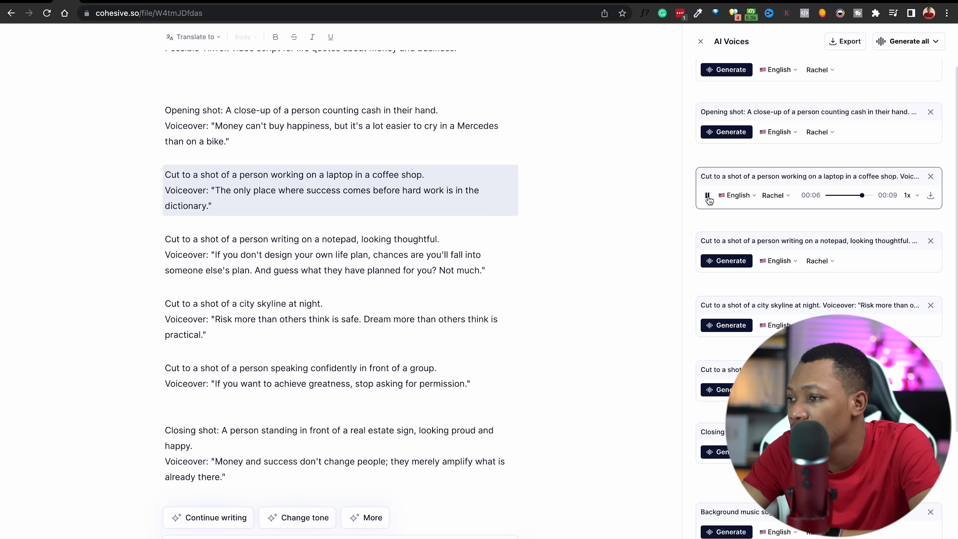
left_click(708, 195)
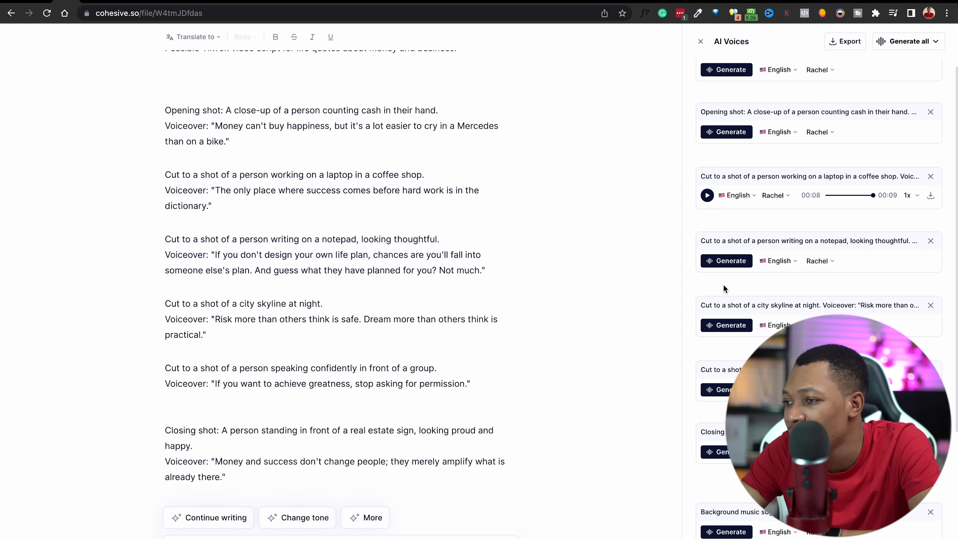
Step: Choose the Arnold voice for the notepad shot, generate its English voiceover and play it back
left_click(787, 262)
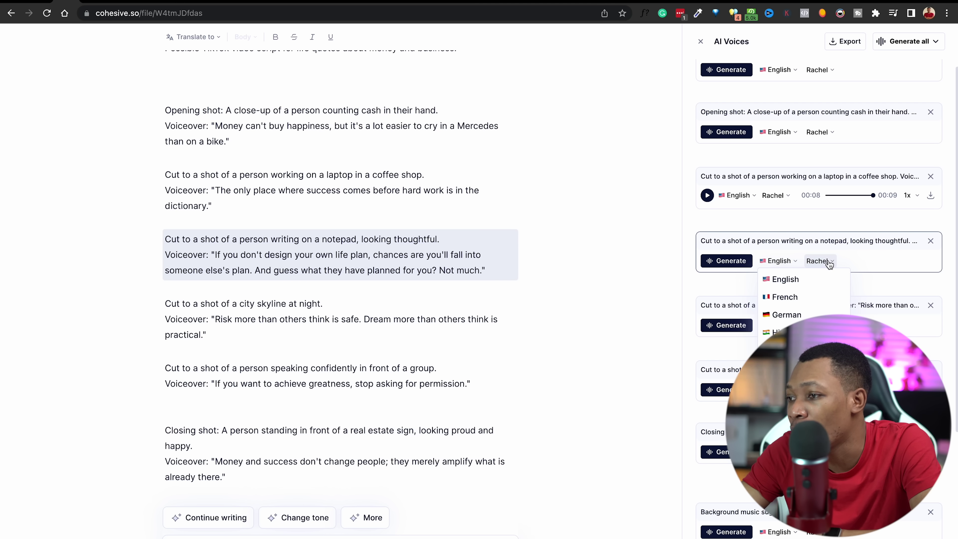
left_click(821, 260)
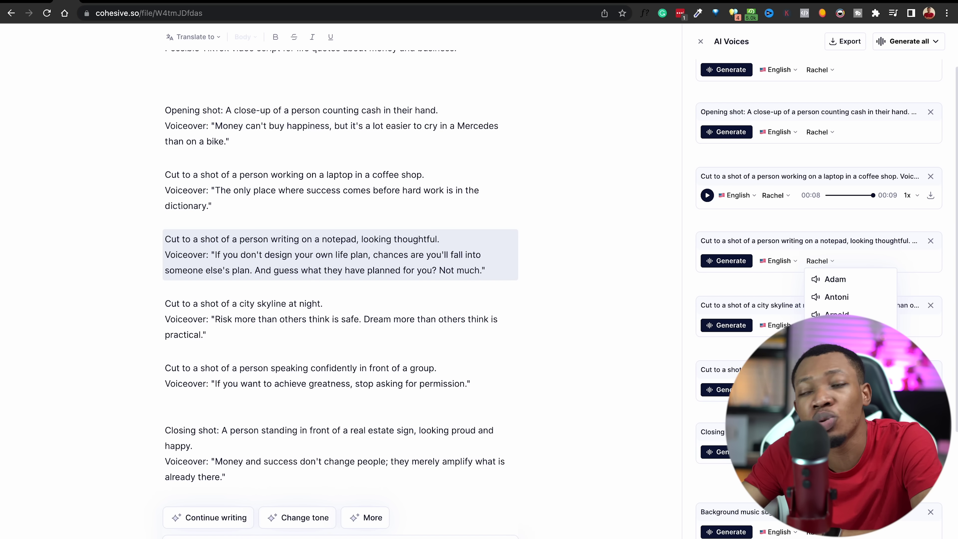
scroll(841, 340, "down", 2)
scroll(841, 339, "up", 2)
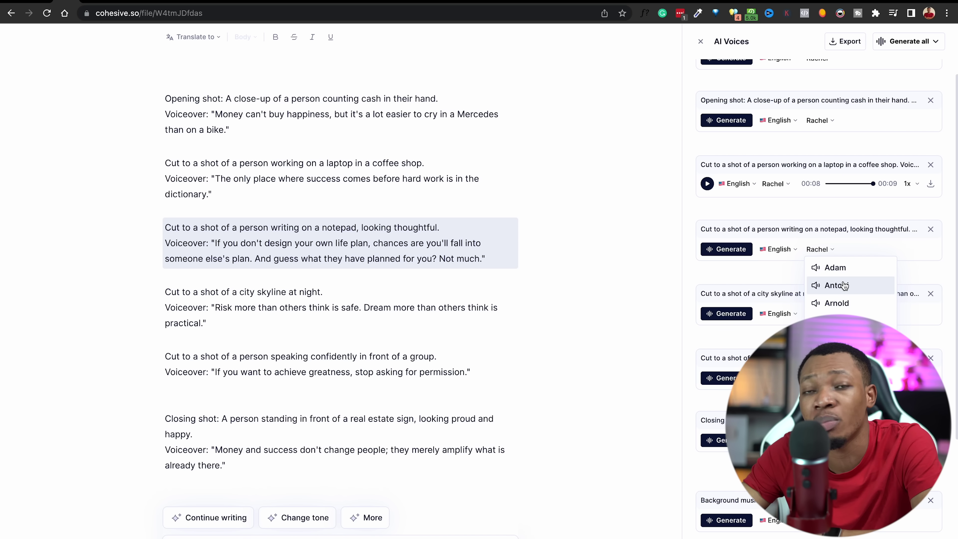
left_click(836, 303)
left_click(726, 249)
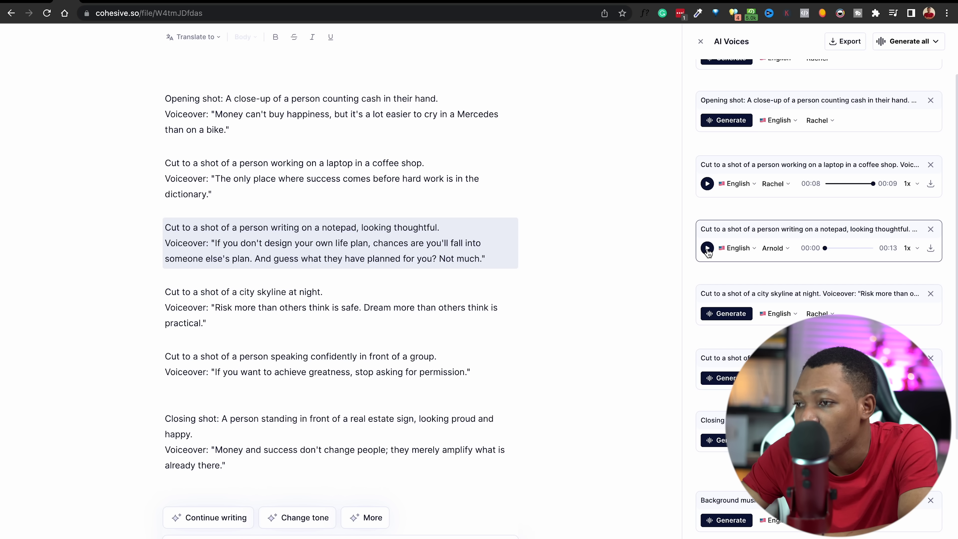
left_click(707, 248)
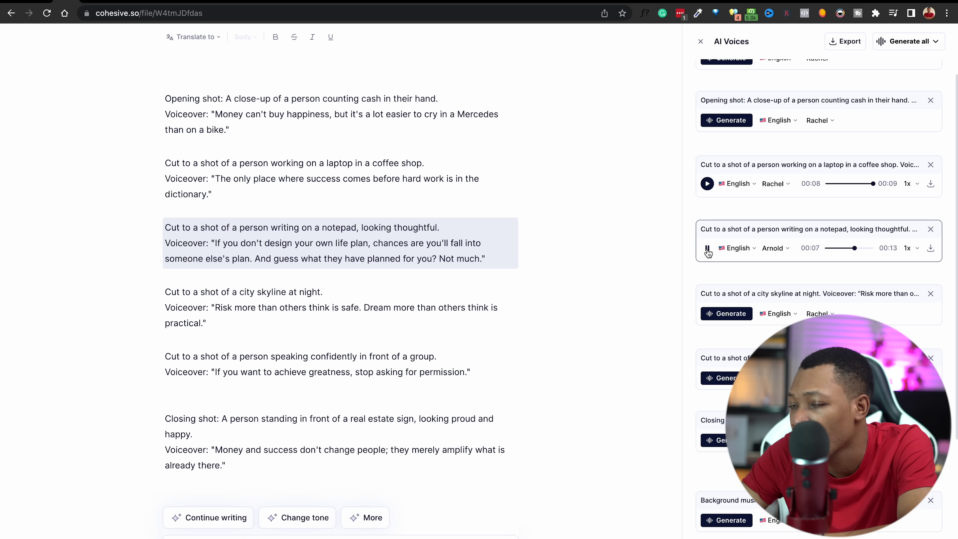
left_click(707, 248)
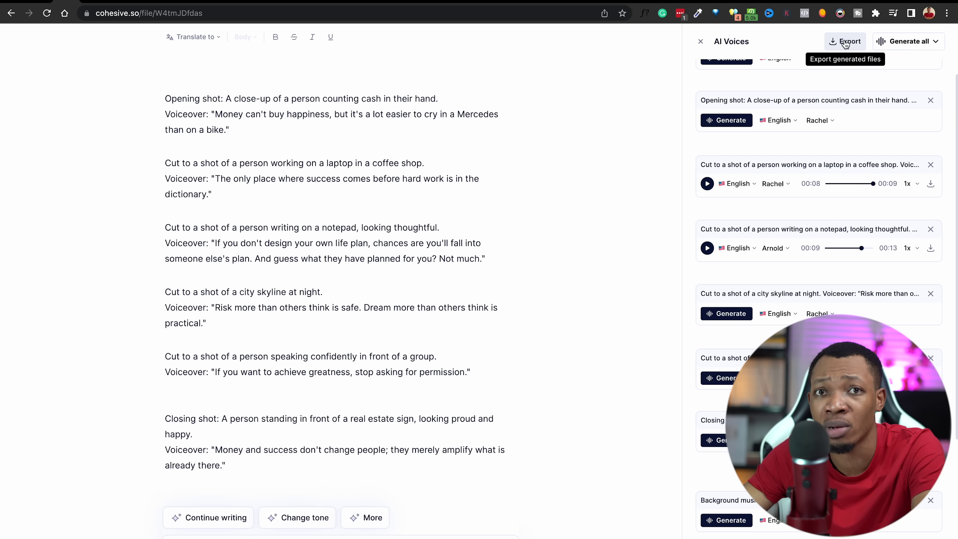
Step: Check the language and voice options for generating all voiceovers at once
left_click(935, 42)
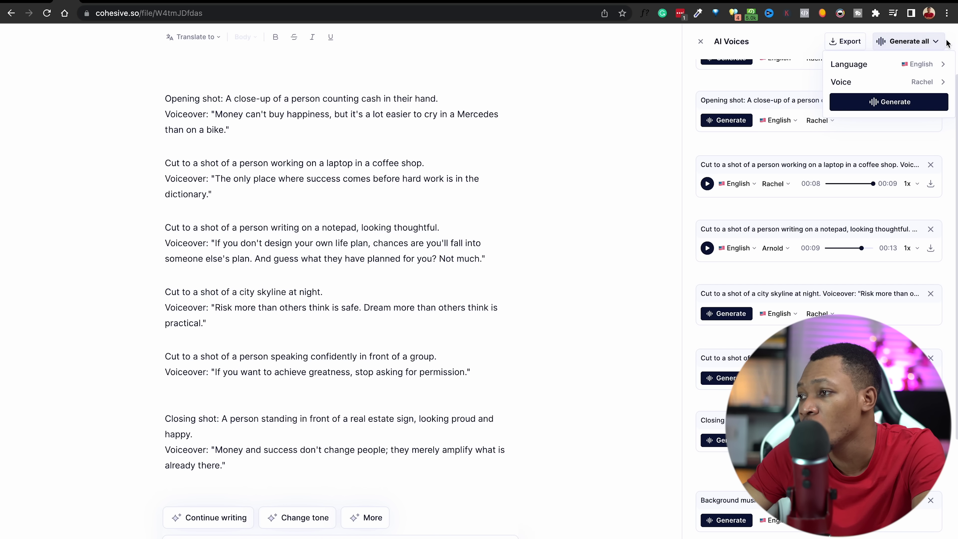
left_click(474, 269)
Step: Copy the Shot 1 voiceover line "You want to make money? It starts with taking action." from the video script into a new Google Docs document
scroll(476, 271, "up", 2)
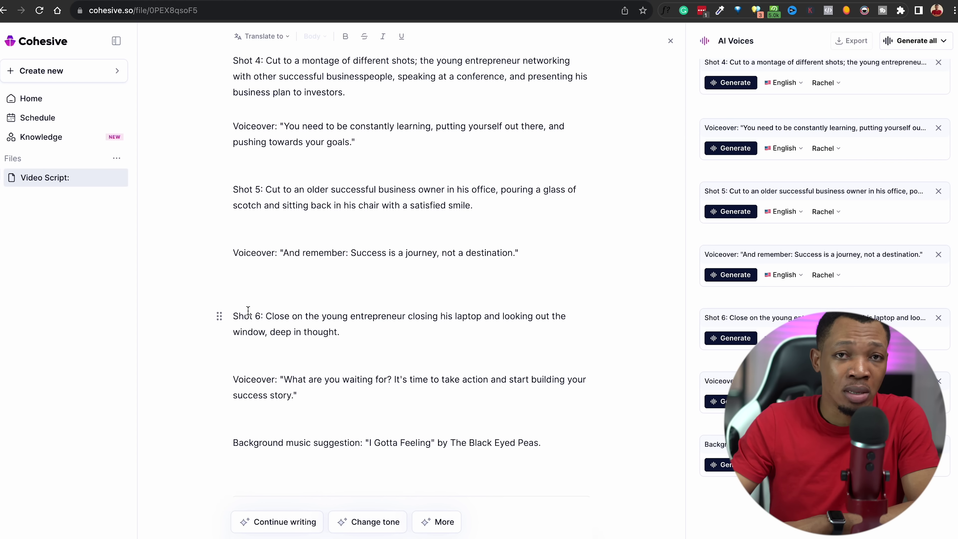
scroll(248, 310, "up", 15)
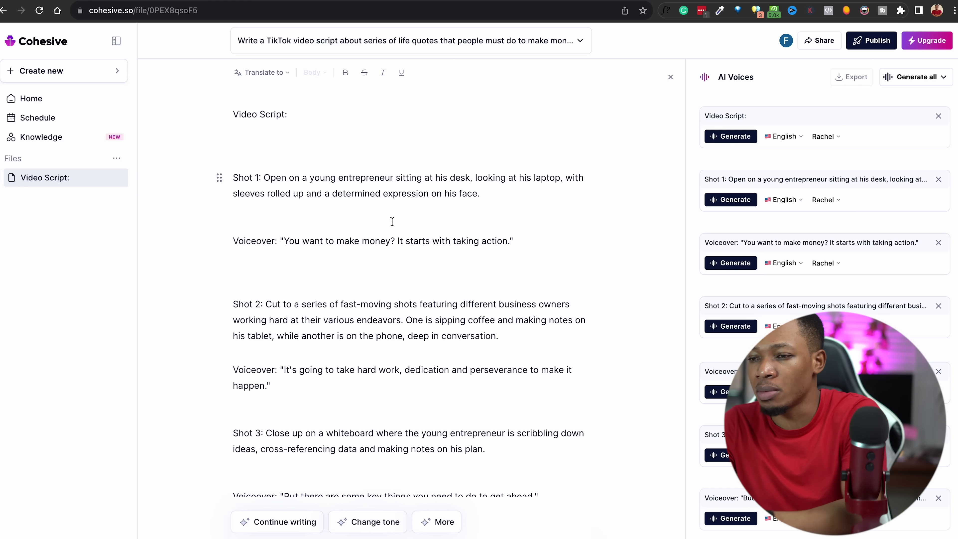
left_click_drag(284, 237, 510, 243)
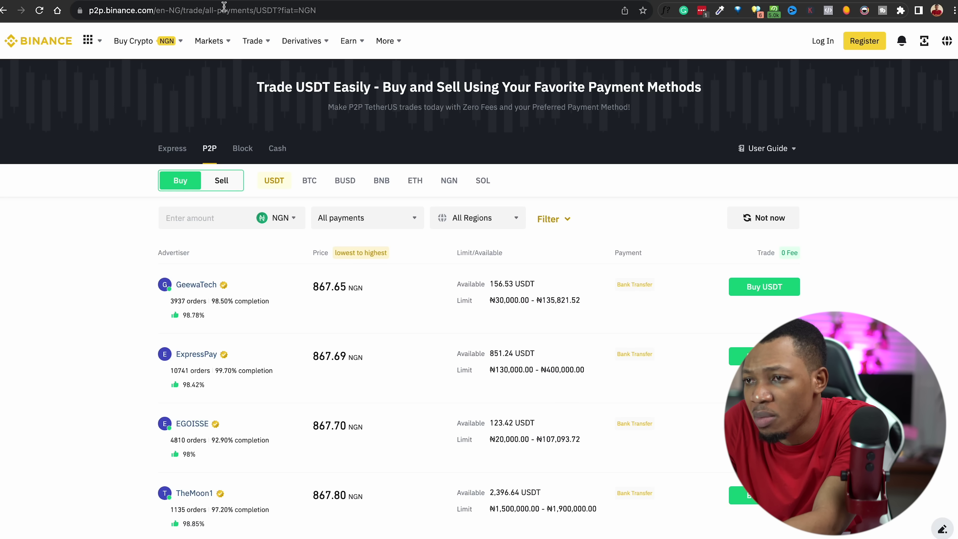
left_click(225, 11)
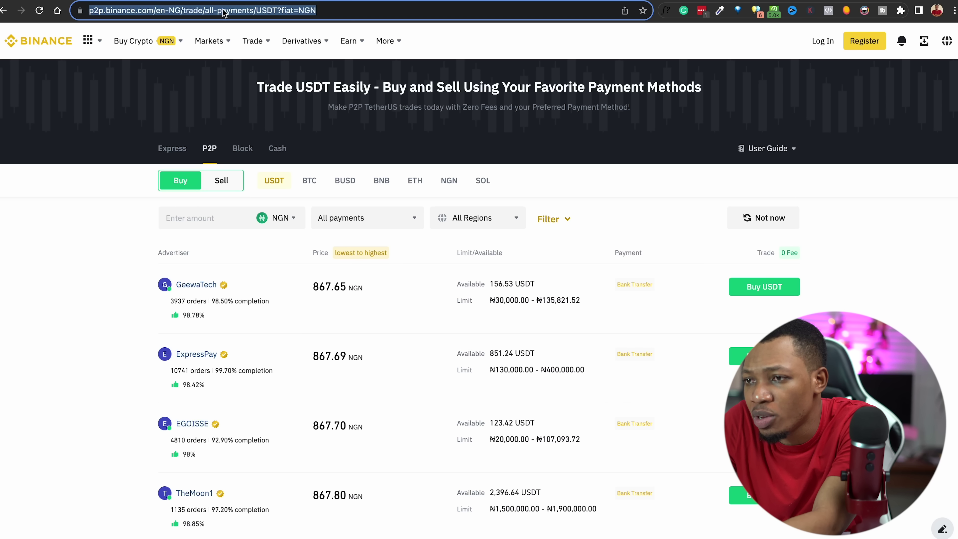
type("doc.new")
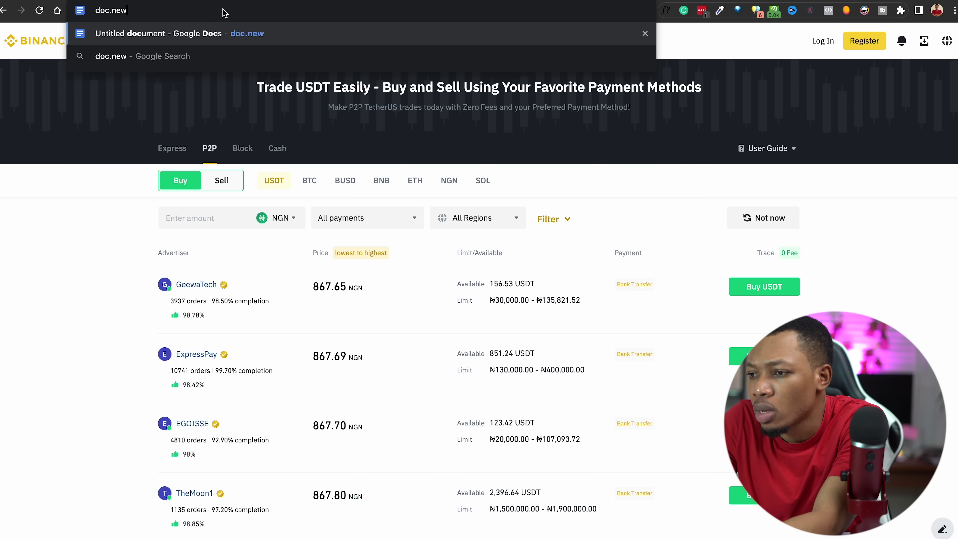
key("Return")
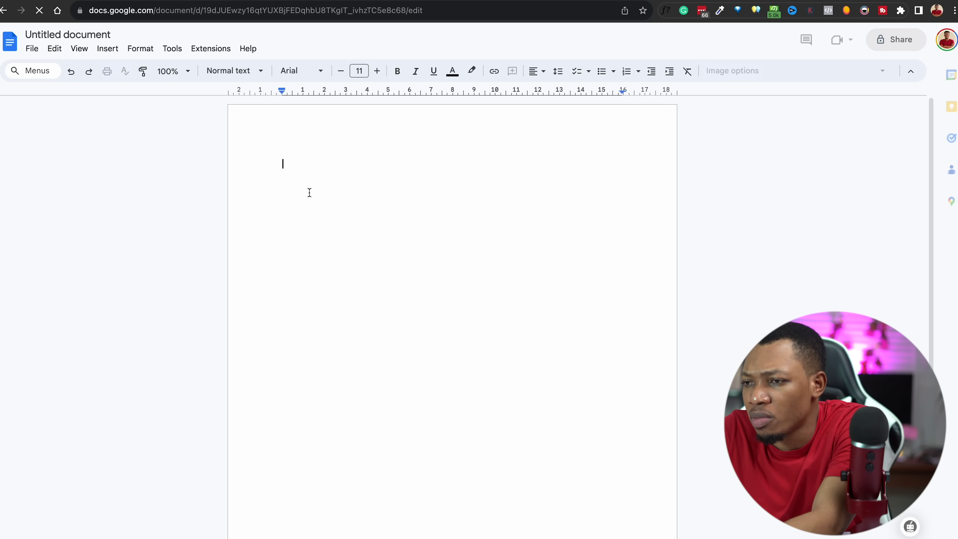
type("You want to make money? It starts with taking action.")
key("Return")
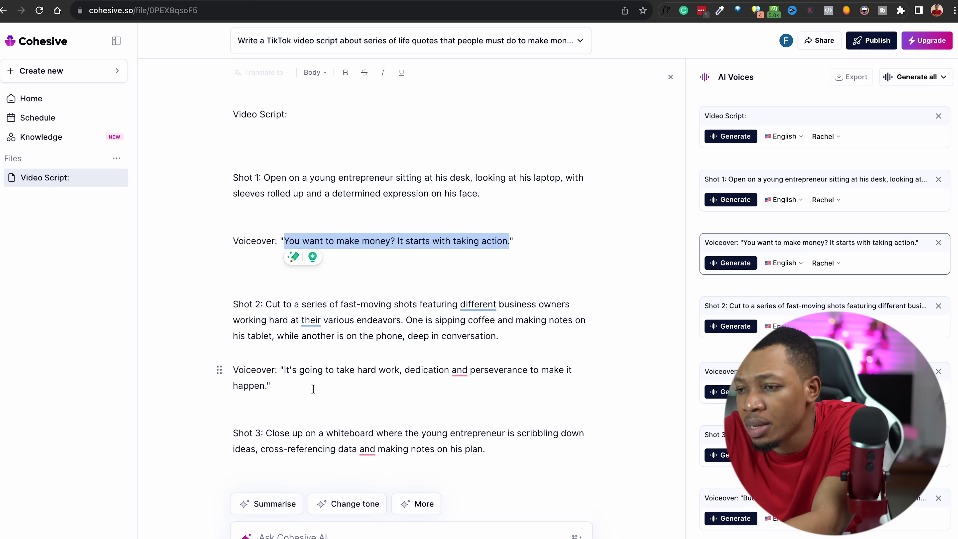
Step: Copy the Shot 2 voiceover line about hard work, dedication and perseverance from the script into the Google Docs document
left_click(284, 378)
left_click_drag(283, 377, 280, 386)
key("super+c")
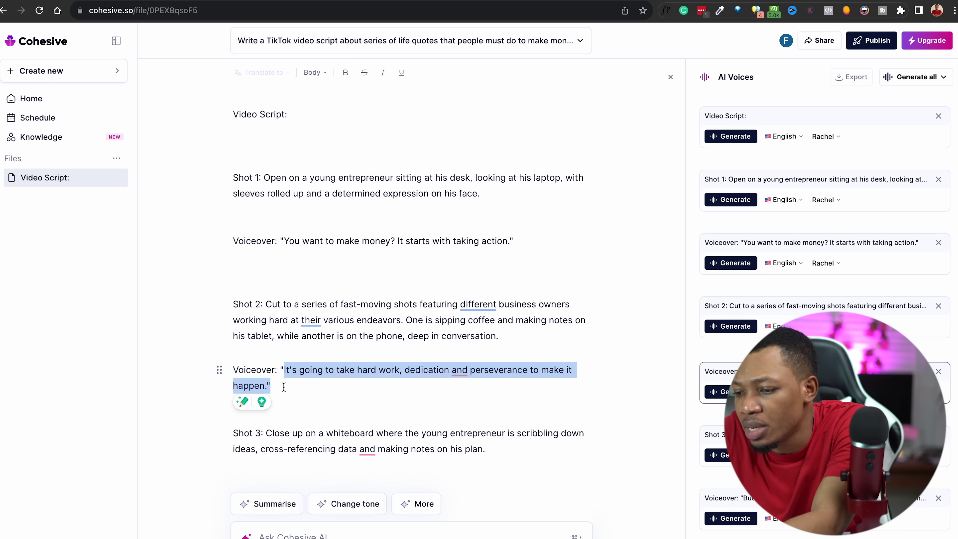
left_click(232, 6)
key("super+v")
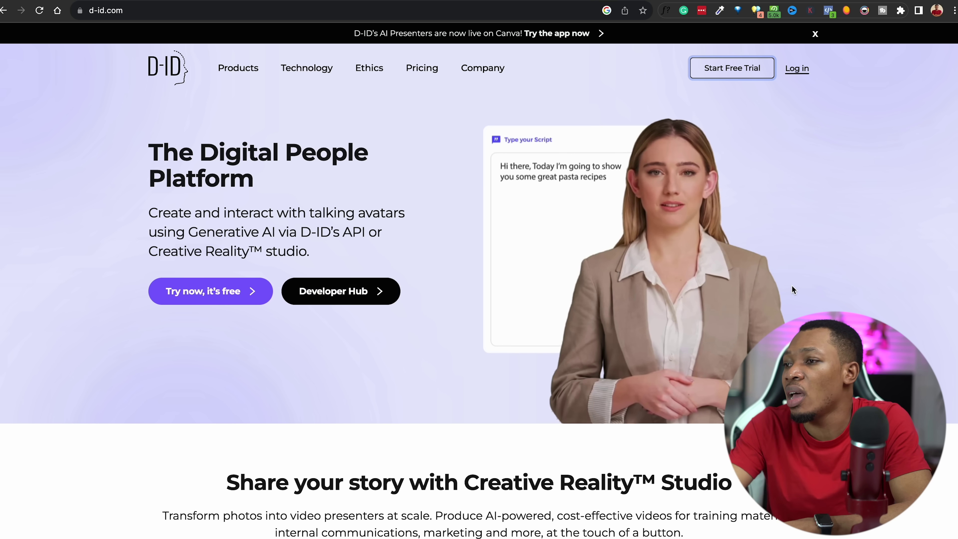
Step: Enter the D-ID studio from its website, start a new video and choose to generate an AI presenter
left_click(741, 76)
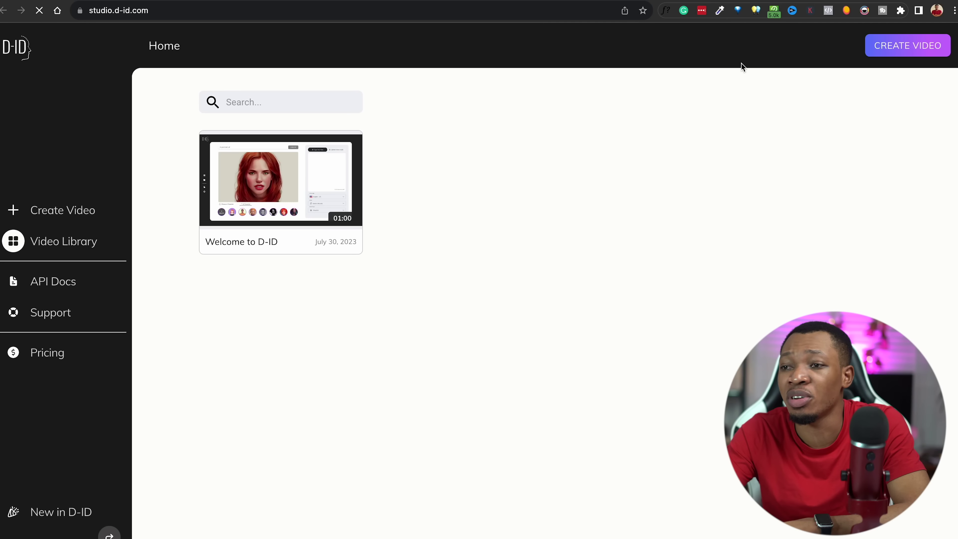
left_click(64, 210)
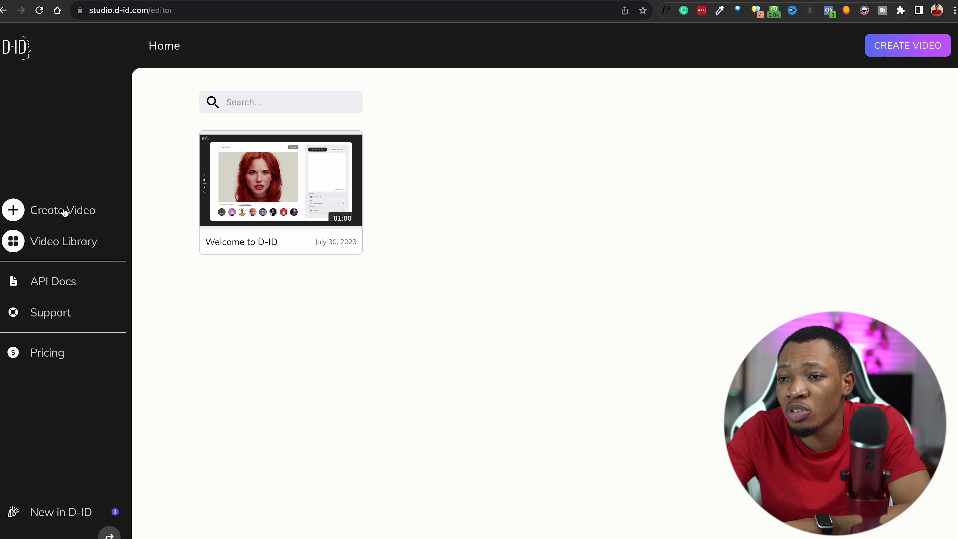
left_click(383, 435)
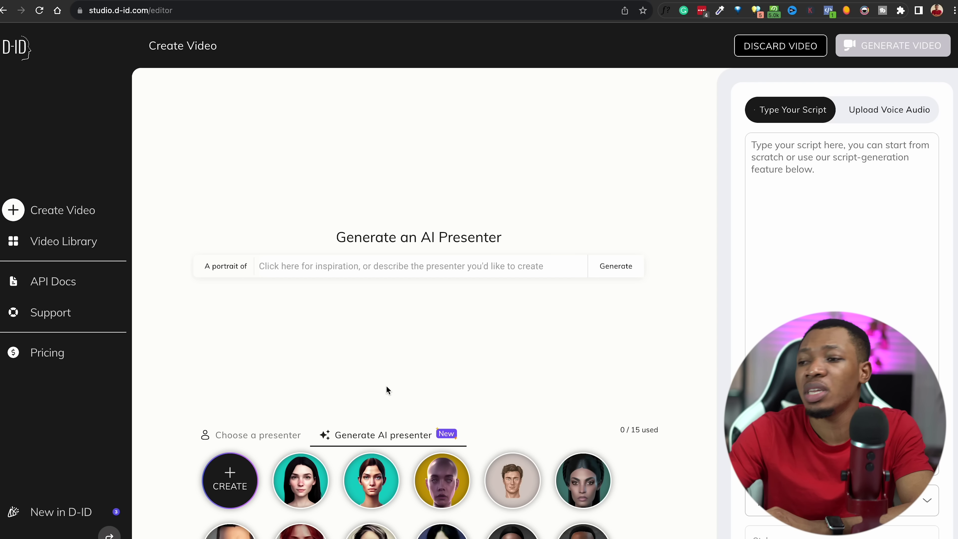
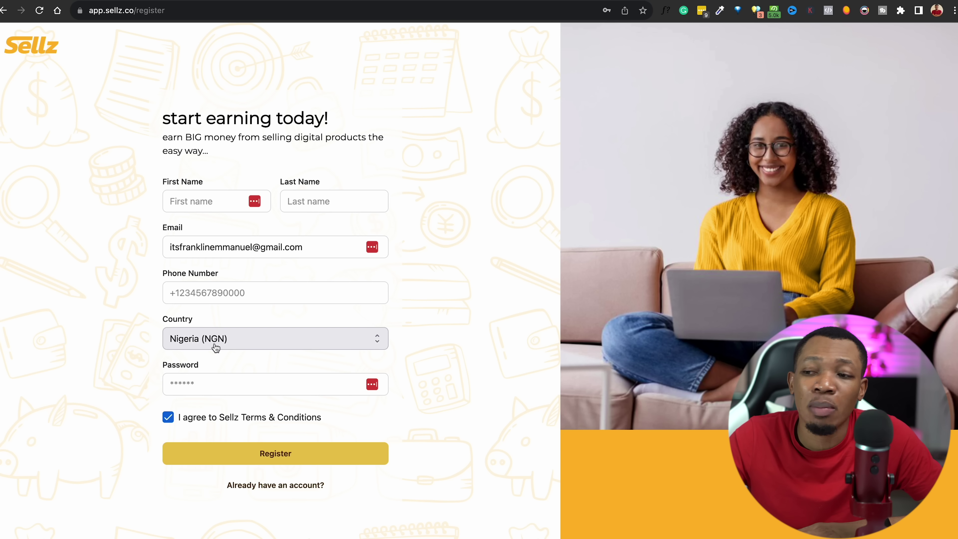
Step: Check the country options on the Sellz registration form
left_click(214, 342)
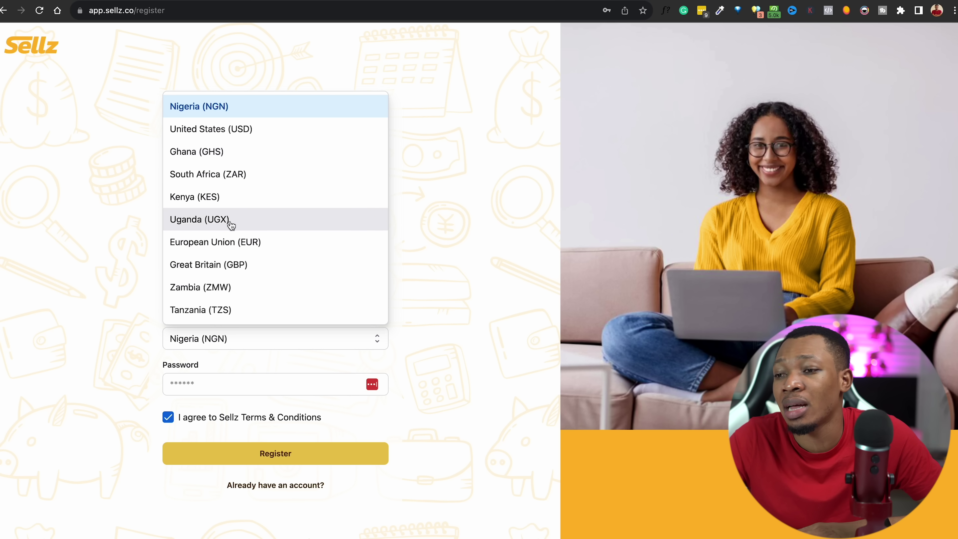
left_click(447, 405)
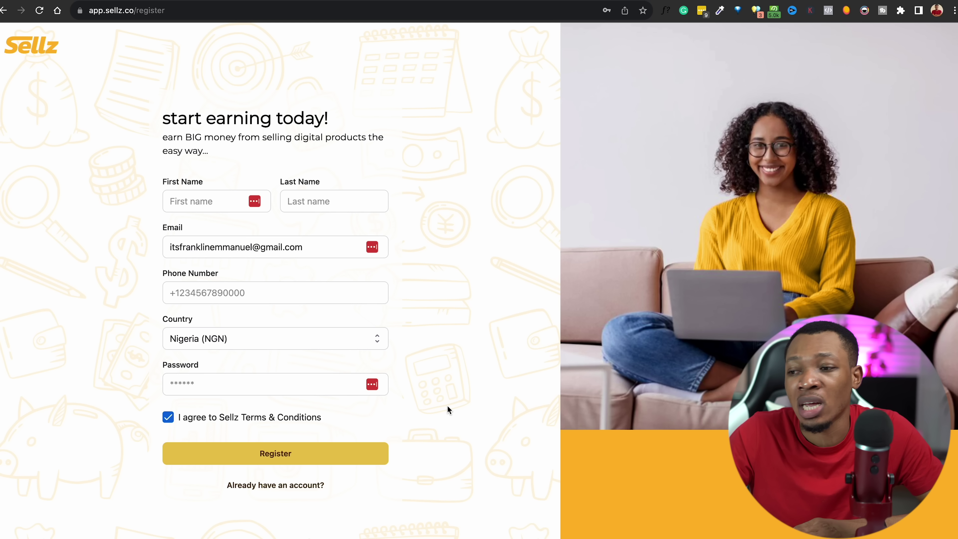
Step: Log in to the existing Sellz account by filling in the saved e-mail and account password
left_click(273, 490)
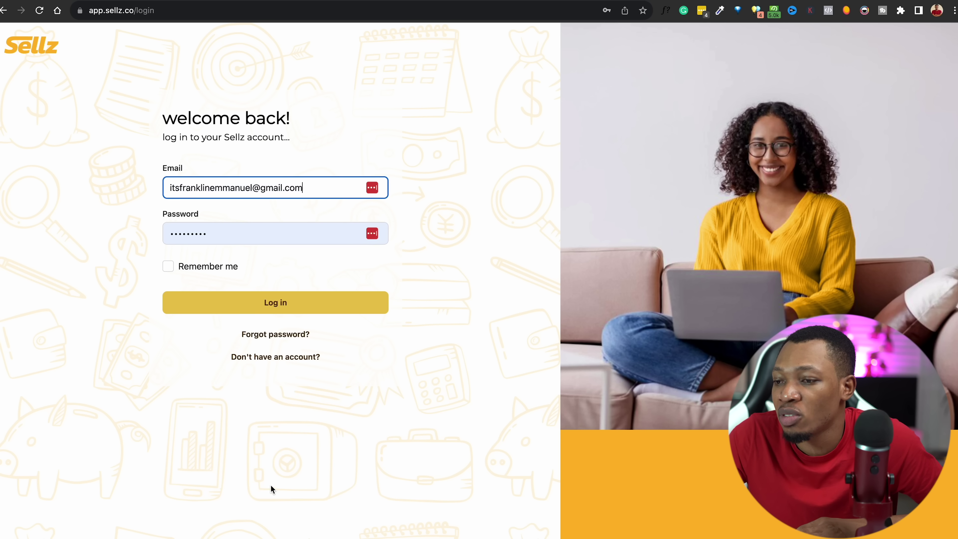
left_click(325, 185)
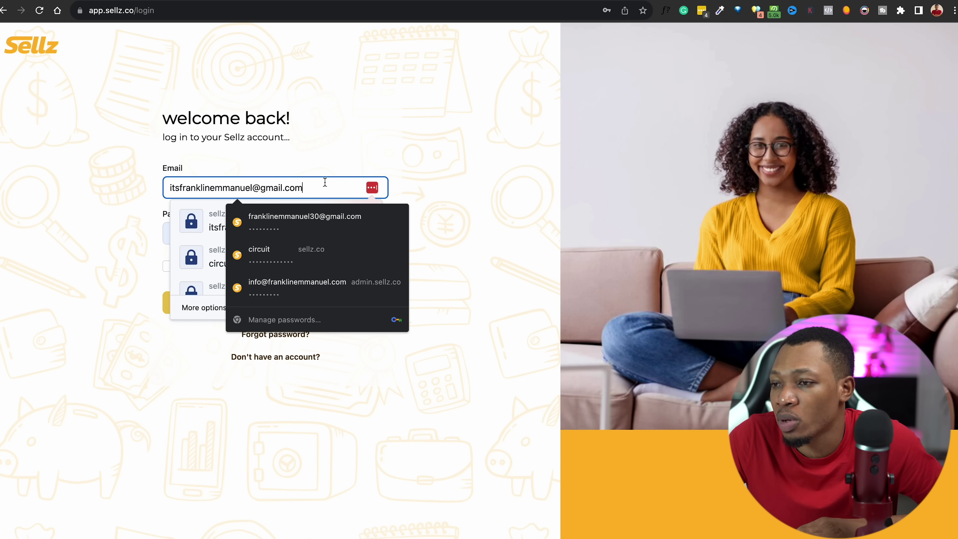
left_click(321, 218)
left_click(296, 313)
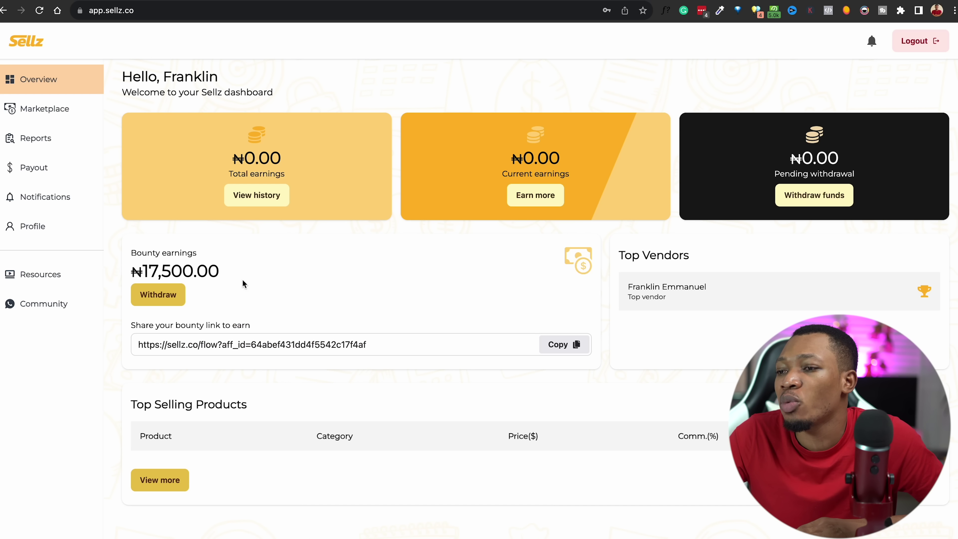
Step: Open the KDP Hybrid Book Income Generator product in the Sellz marketplace and copy its affiliate link
left_click(59, 107)
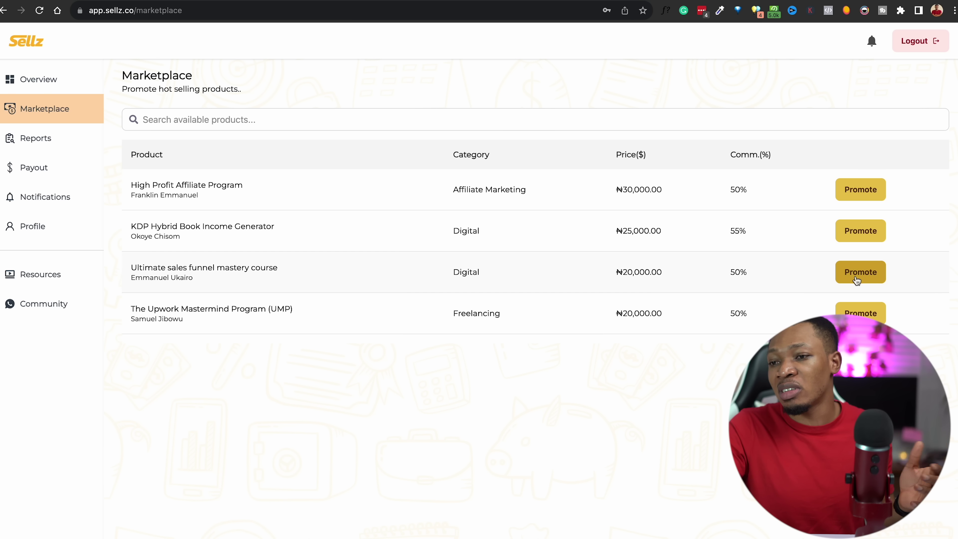
left_click(865, 238)
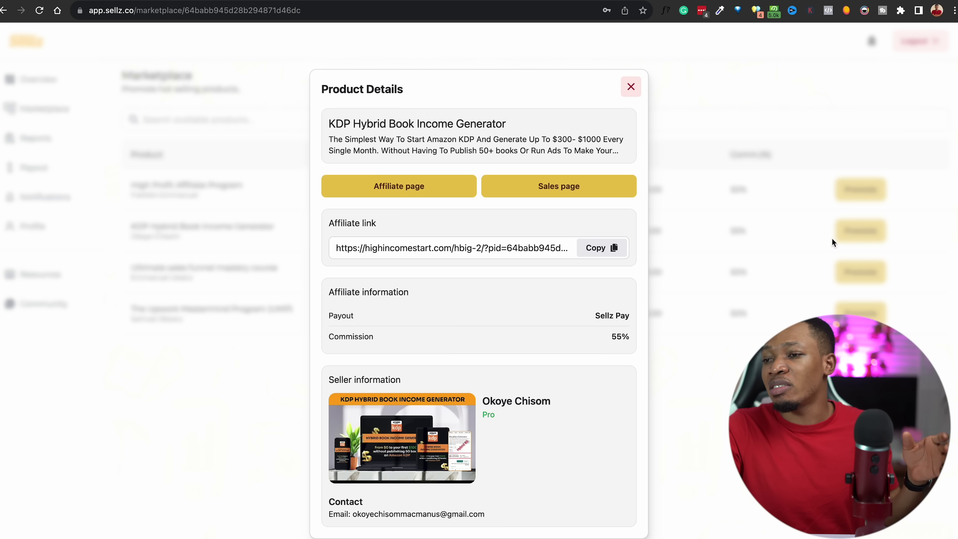
left_click(609, 248)
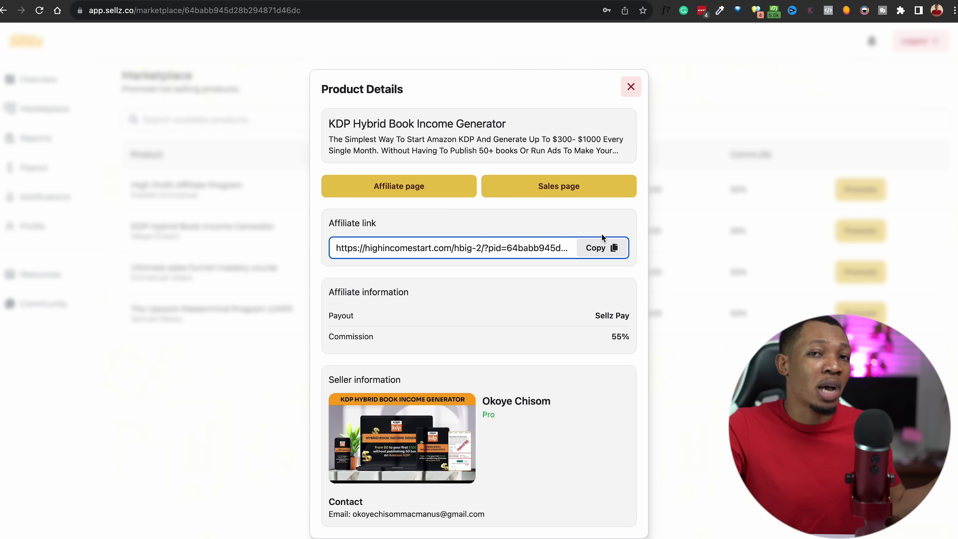
left_click(602, 247)
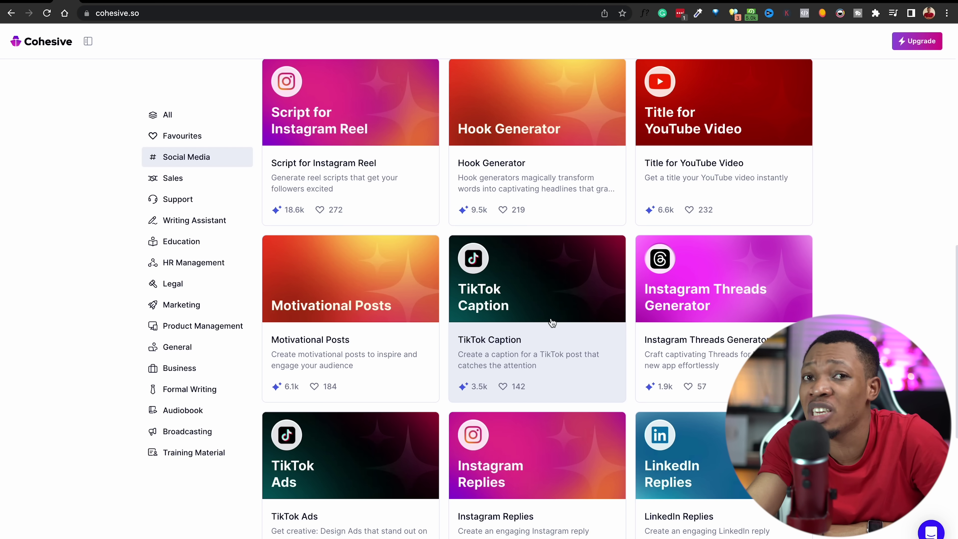
Step: Open the TikTok Caption template from Cohesive's social media templates
right_click(539, 304)
left_click(503, 310)
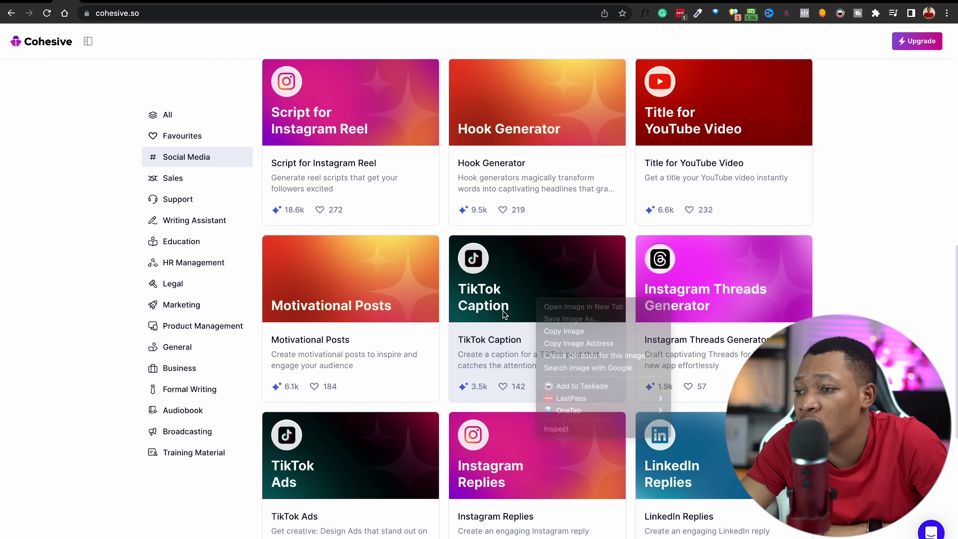
left_click(498, 339)
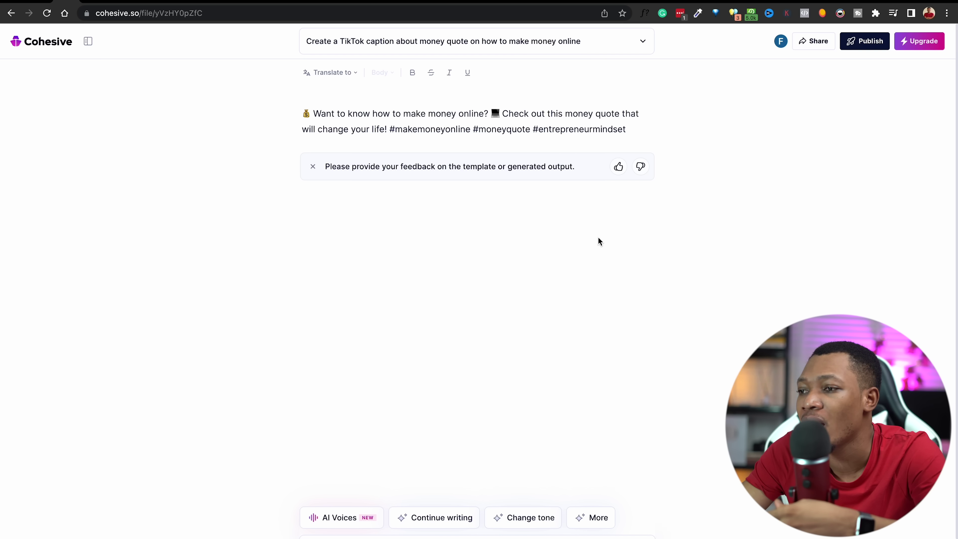
Step: Return to the template library, open the TikTok Ads template from the Social Media category to review its fields, and close it
left_click(33, 40)
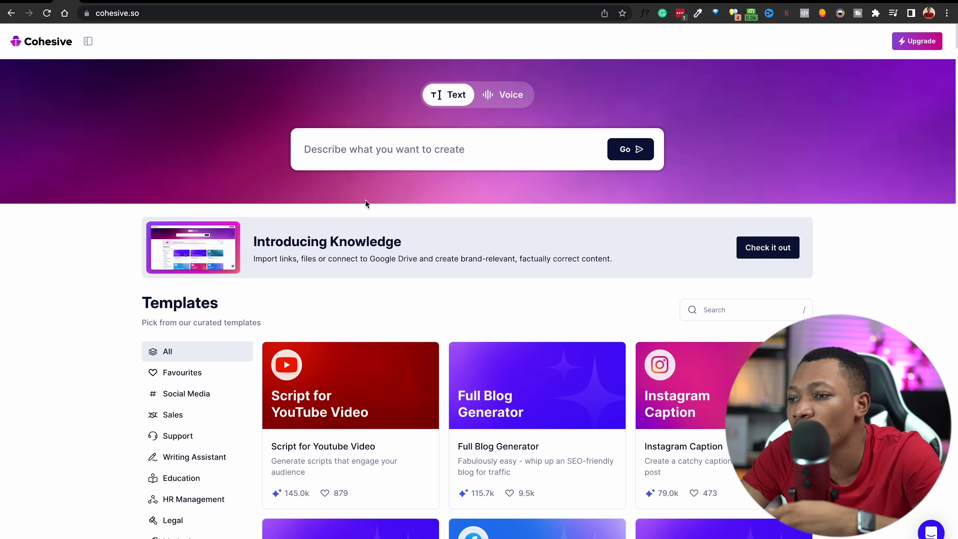
left_click(170, 393)
scroll(417, 381, "down", 2)
scroll(417, 381, "down", 10)
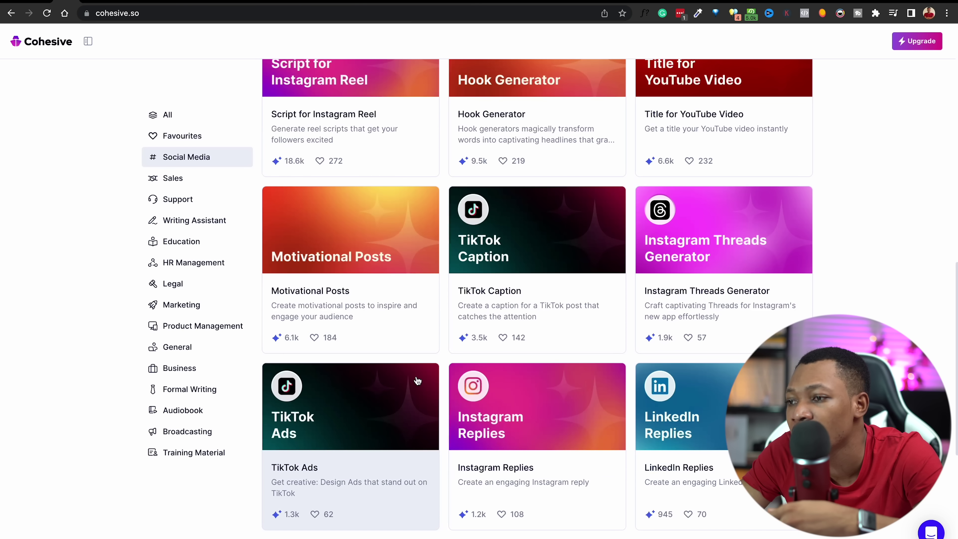
scroll(425, 362, "down", 3)
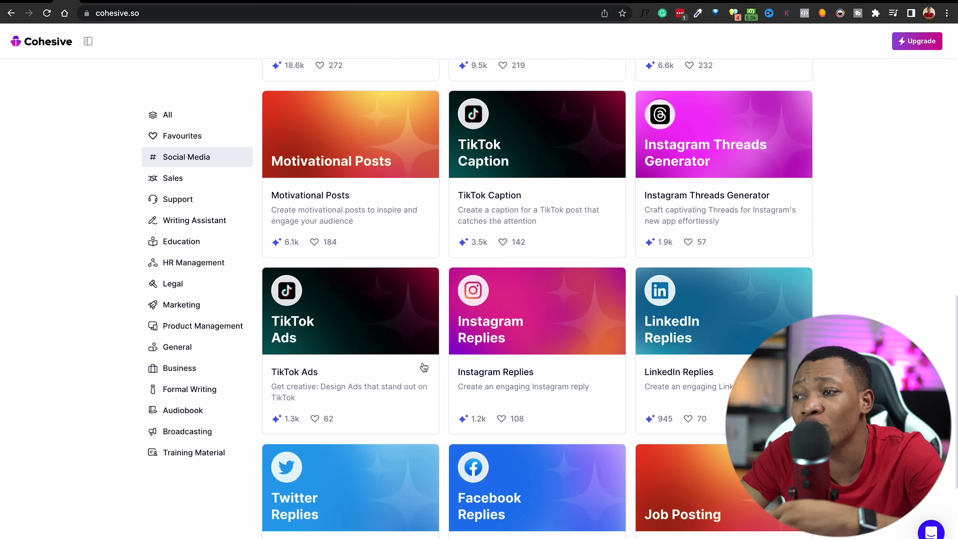
left_click(282, 372)
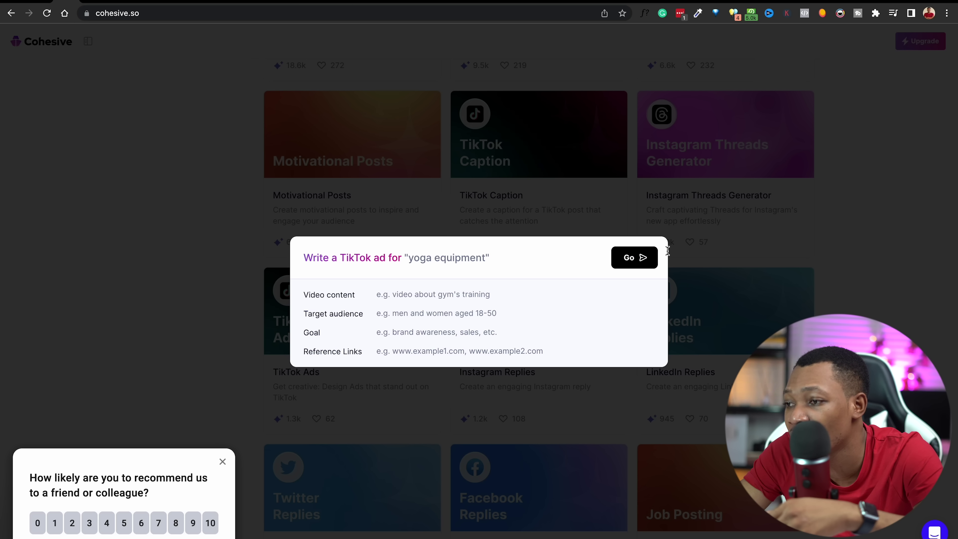
left_click(887, 247)
Step: Examine the full range of Social Media templates, from the video scripts and captions down to TikTok Replies
scroll(560, 351, "up", 5)
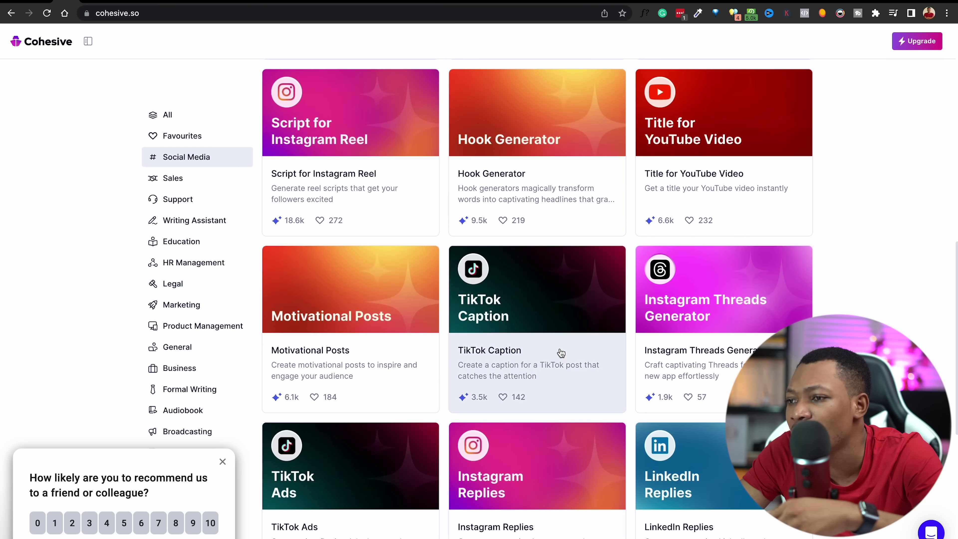
scroll(560, 351, "up", 10)
scroll(561, 352, "down", 4)
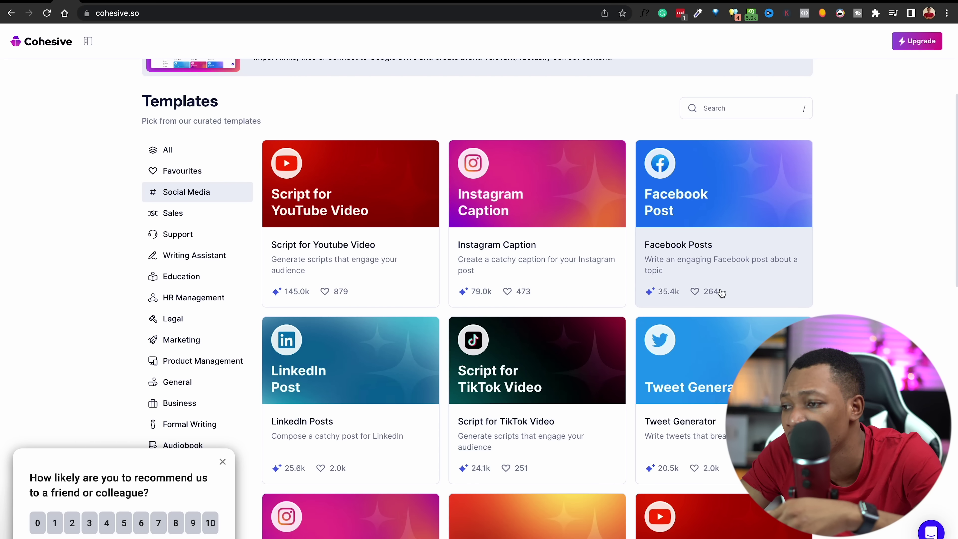
scroll(703, 347, "down", 3)
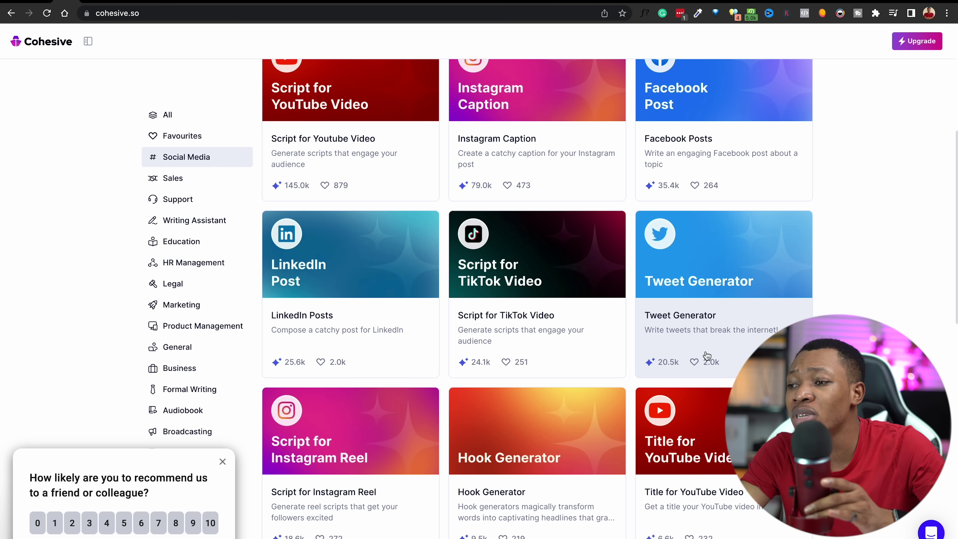
scroll(716, 309, "down", 6)
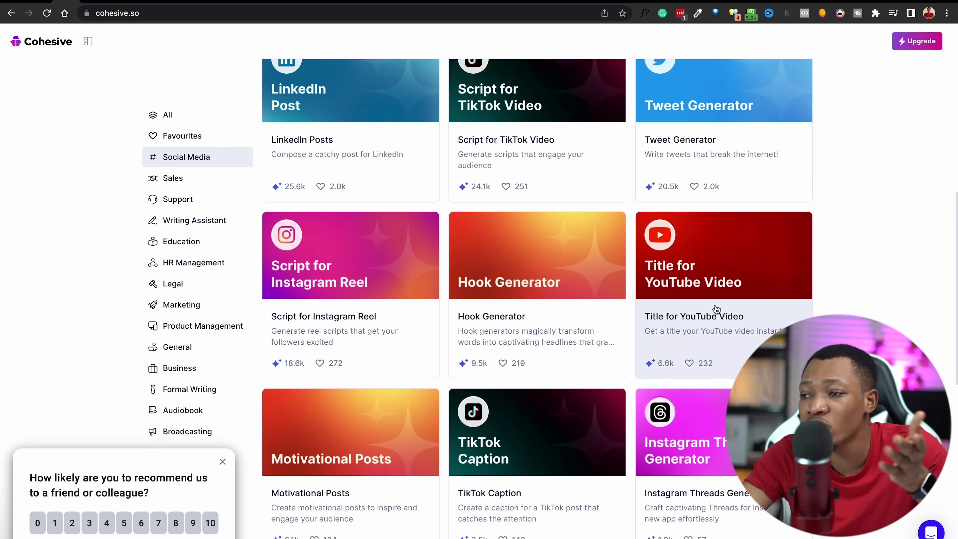
scroll(715, 307, "down", 4)
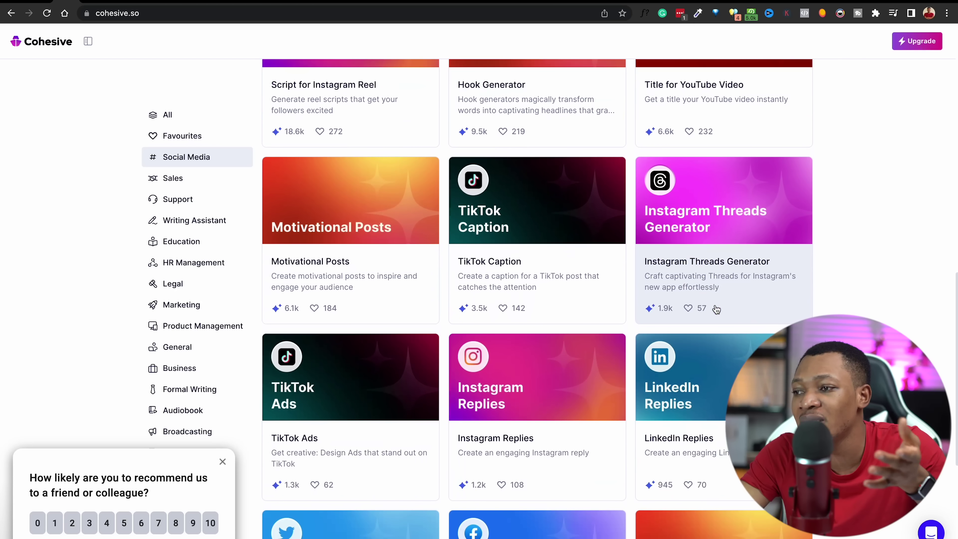
scroll(717, 309, "down", 6)
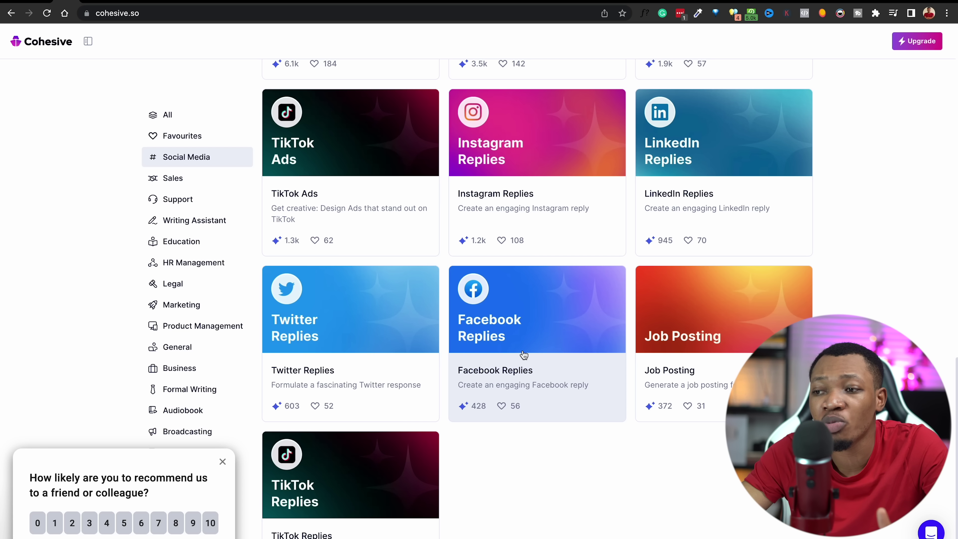
scroll(343, 356, "down", 2)
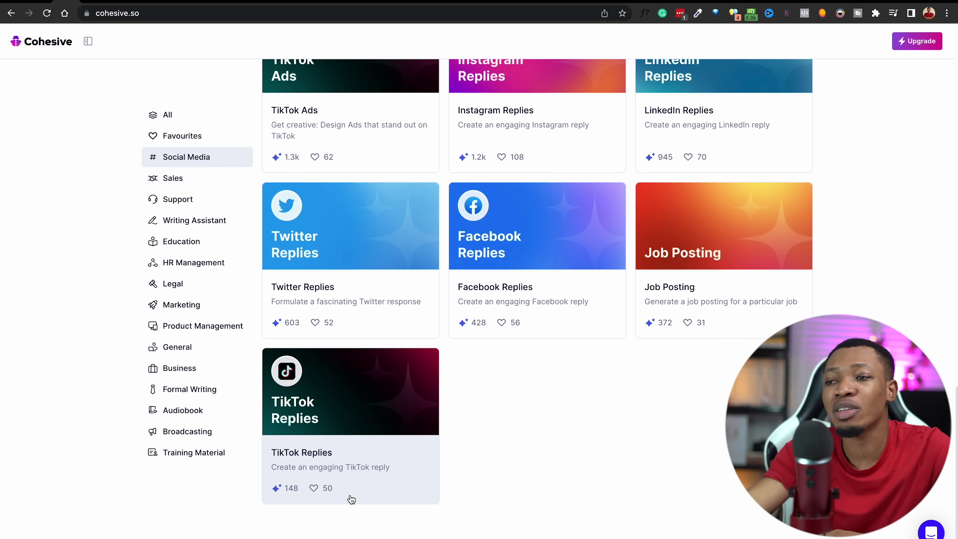
Step: Browse the Sales, Support, Writing Assistant, Education, Legal, Marketing and Product Management template categories
left_click(187, 179)
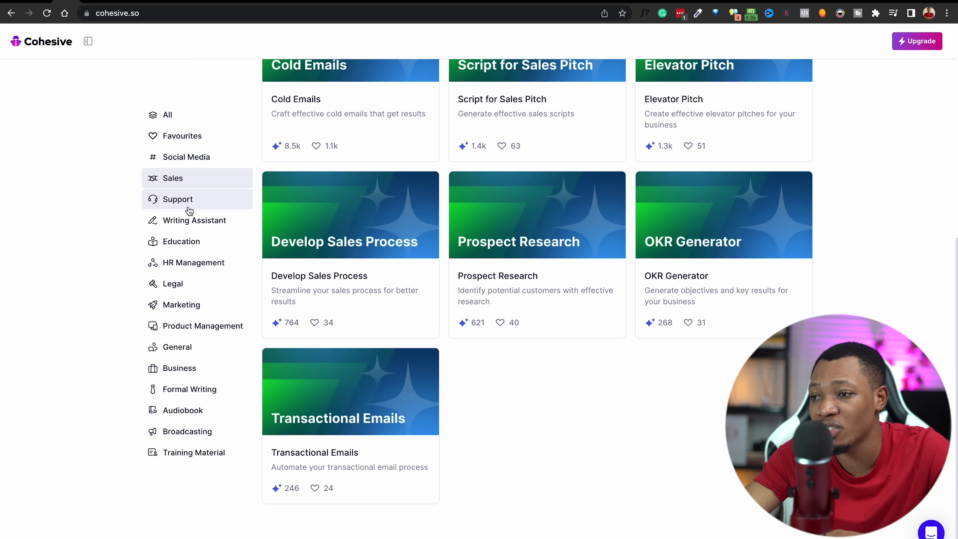
left_click(184, 200)
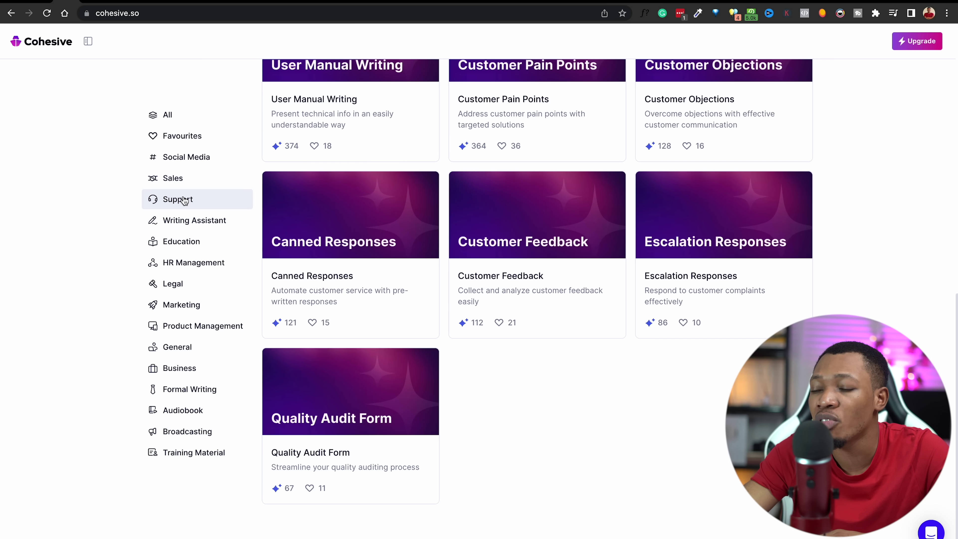
left_click(183, 223)
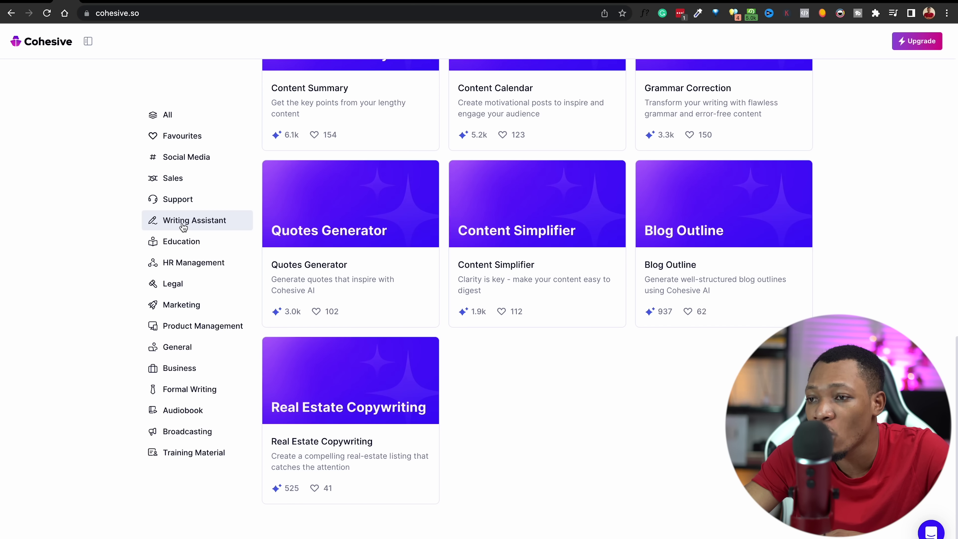
left_click(185, 243)
left_click(178, 288)
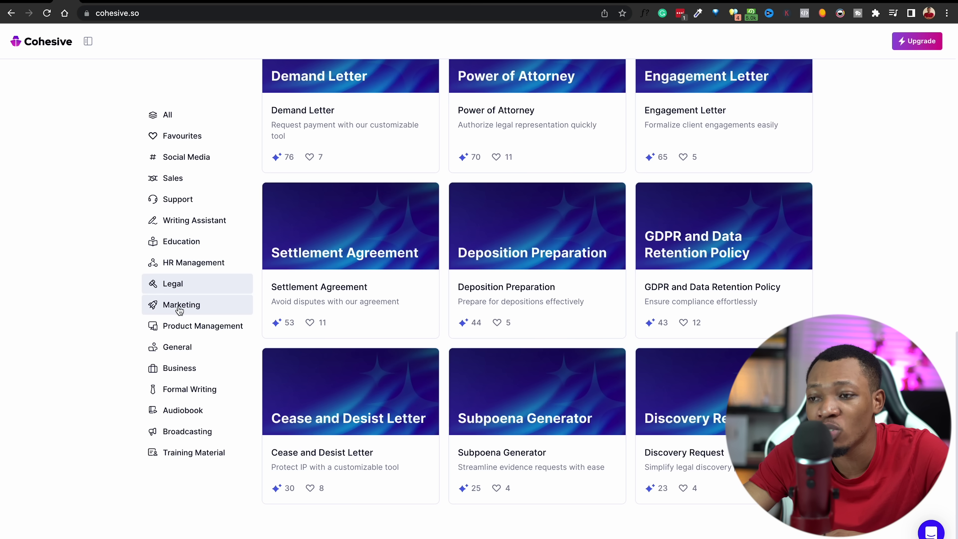
left_click(179, 308)
left_click(180, 331)
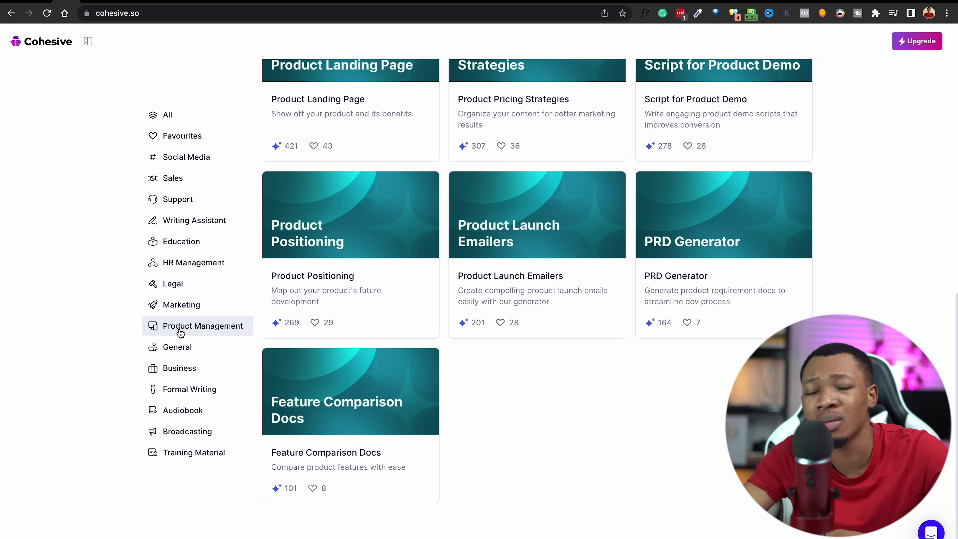